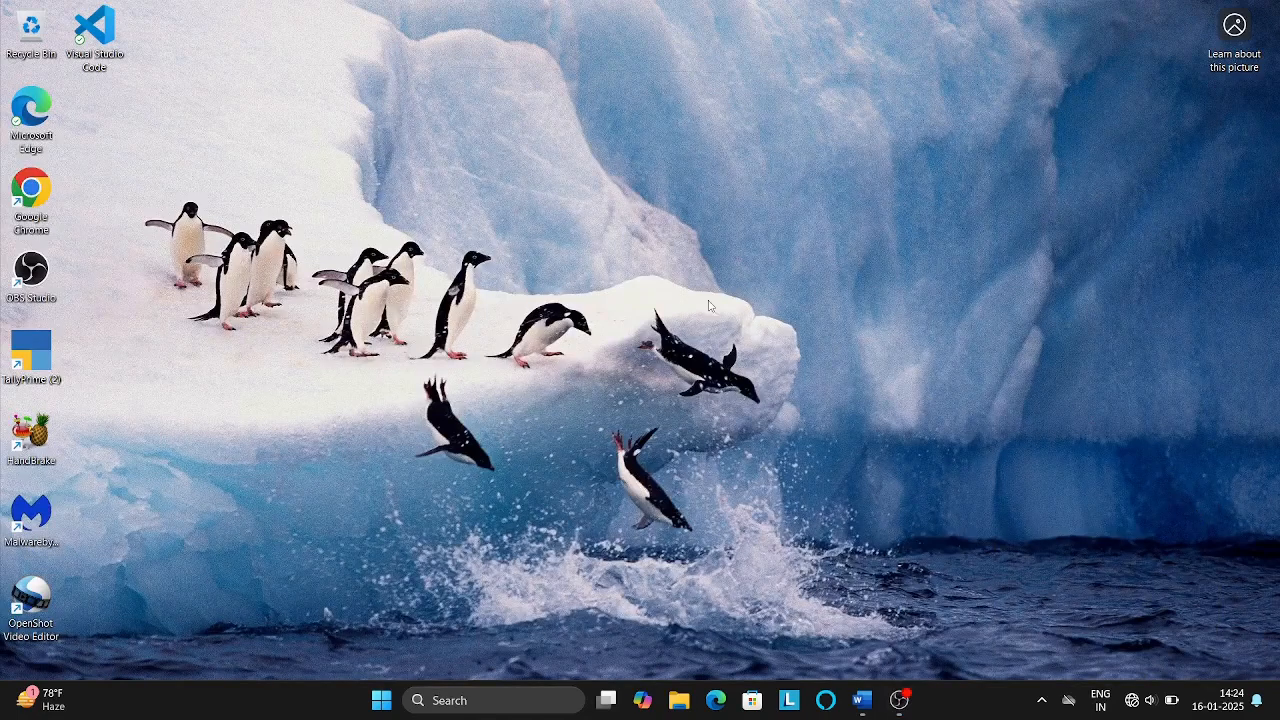
# Refresh the desktop, switch to Word, and scroll through the full EMI Letter text.
pyautogui.rightClick(314, 142)
pyautogui.click(360, 208)
pyautogui.hotkey('alt', 'Tab')
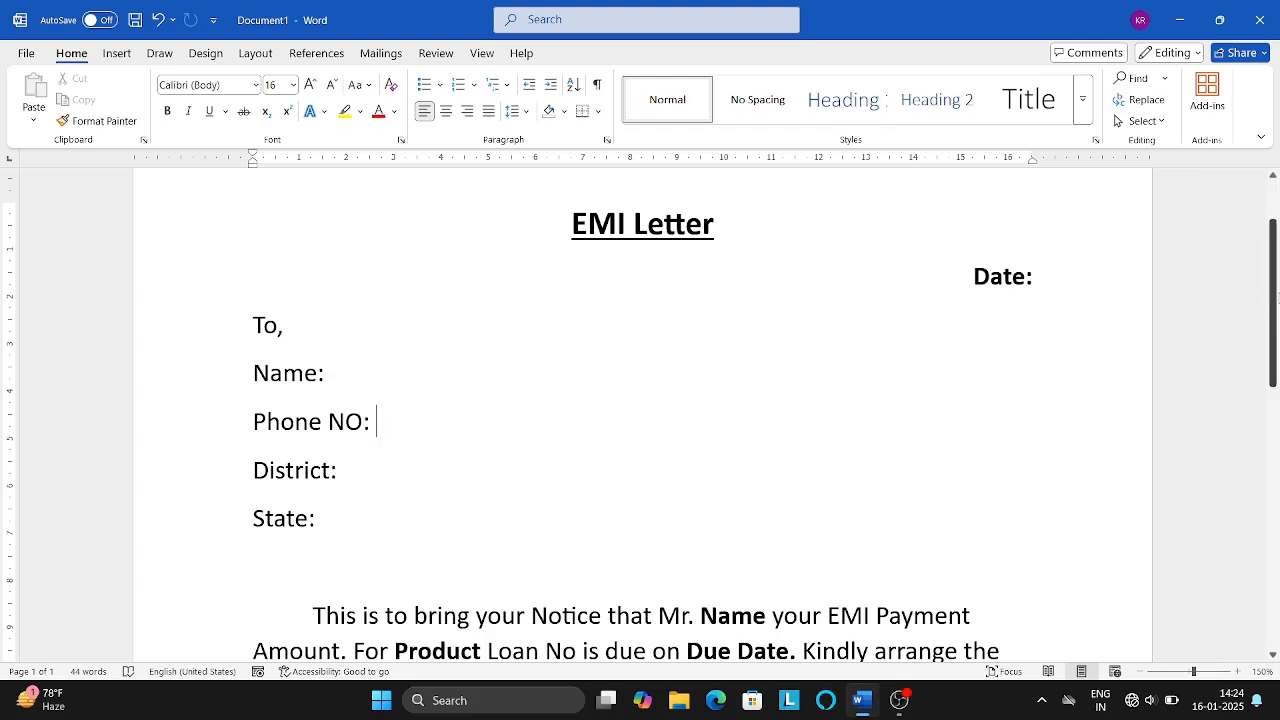
pyautogui.moveTo(1276, 277); pyautogui.dragTo(1277, 315)
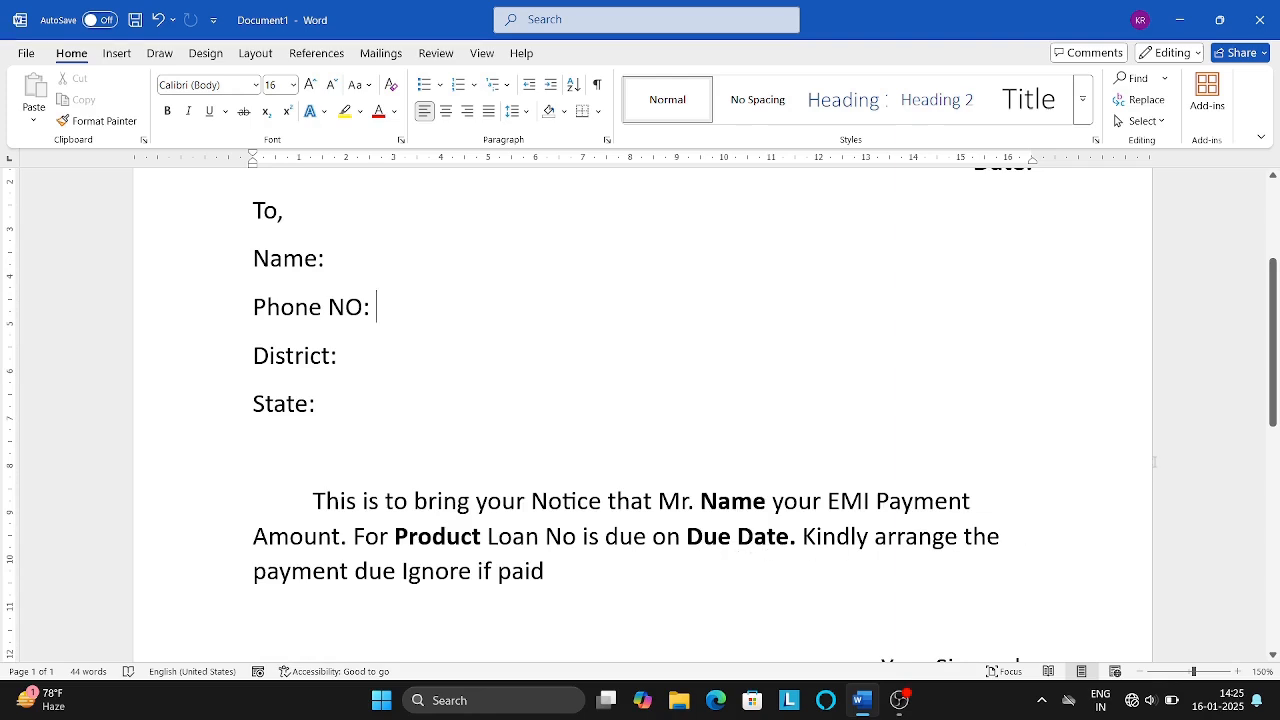
pyautogui.moveTo(1274, 373); pyautogui.dragTo(1274, 273)
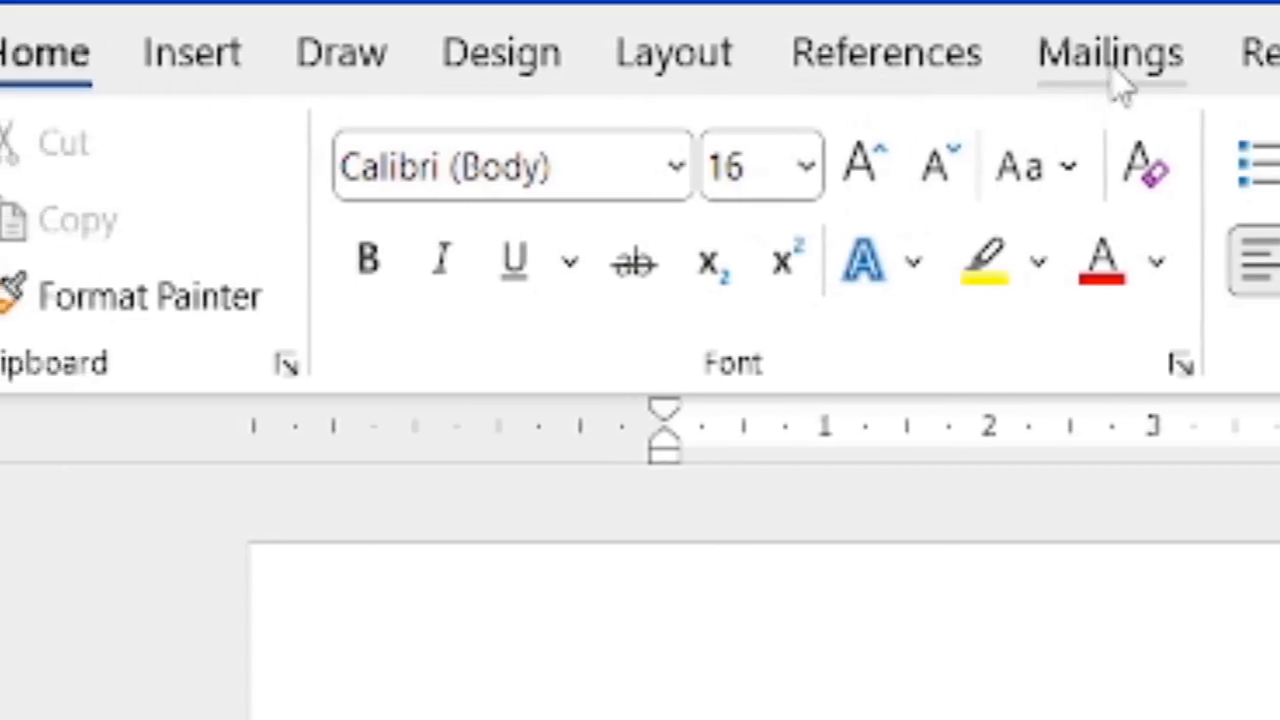
# From Mailings > Select Recipients, choose Type a New List to open an empty New Address List.
pyautogui.click(1147, 85)
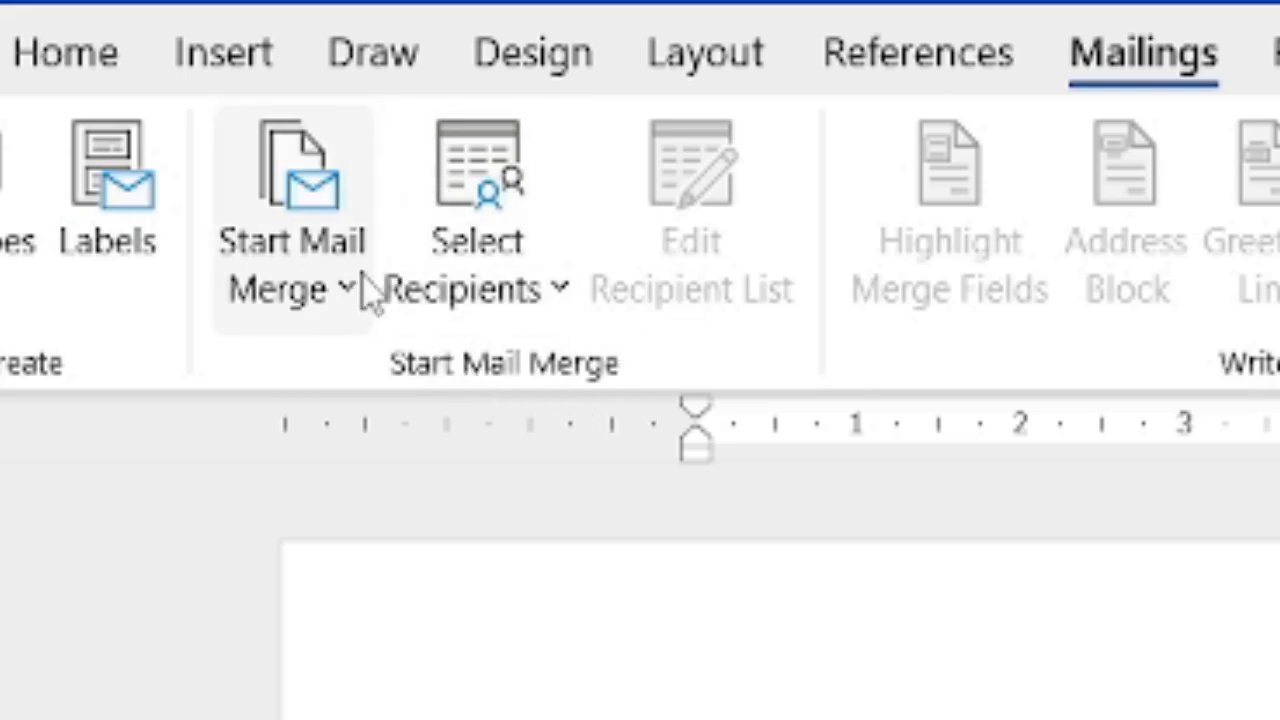
pyautogui.click(530, 312)
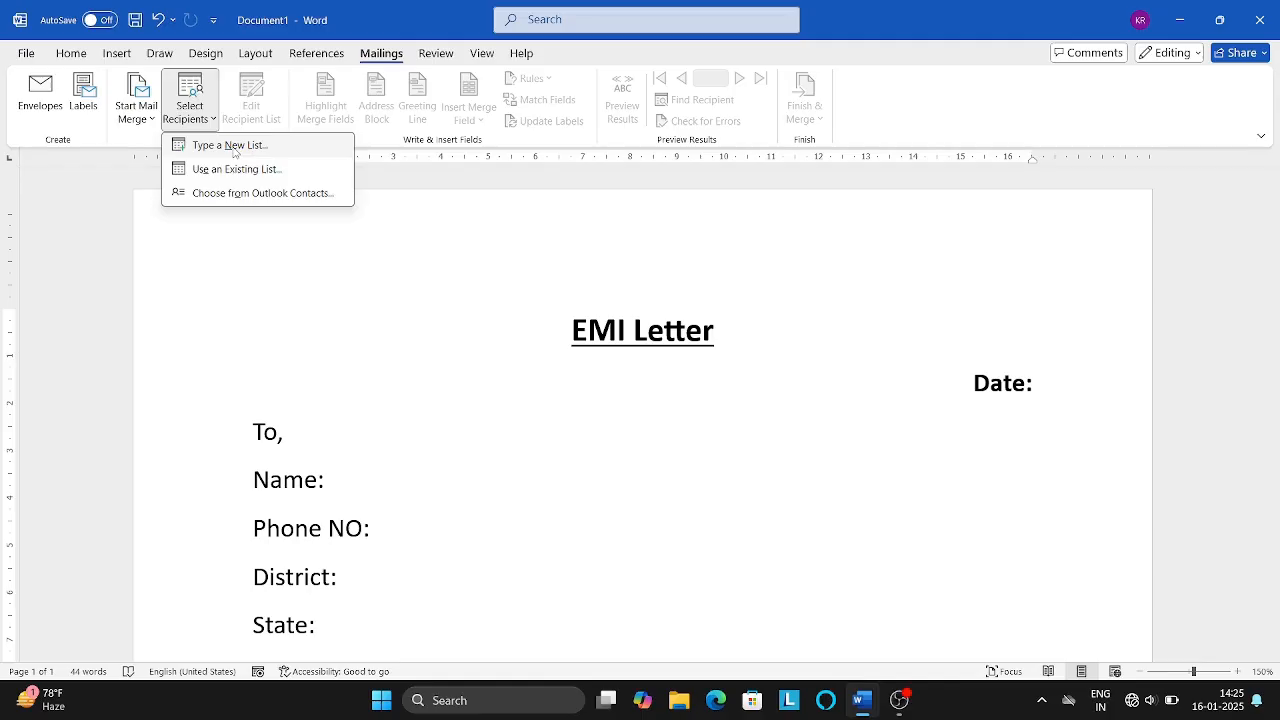
pyautogui.click(840, 380)
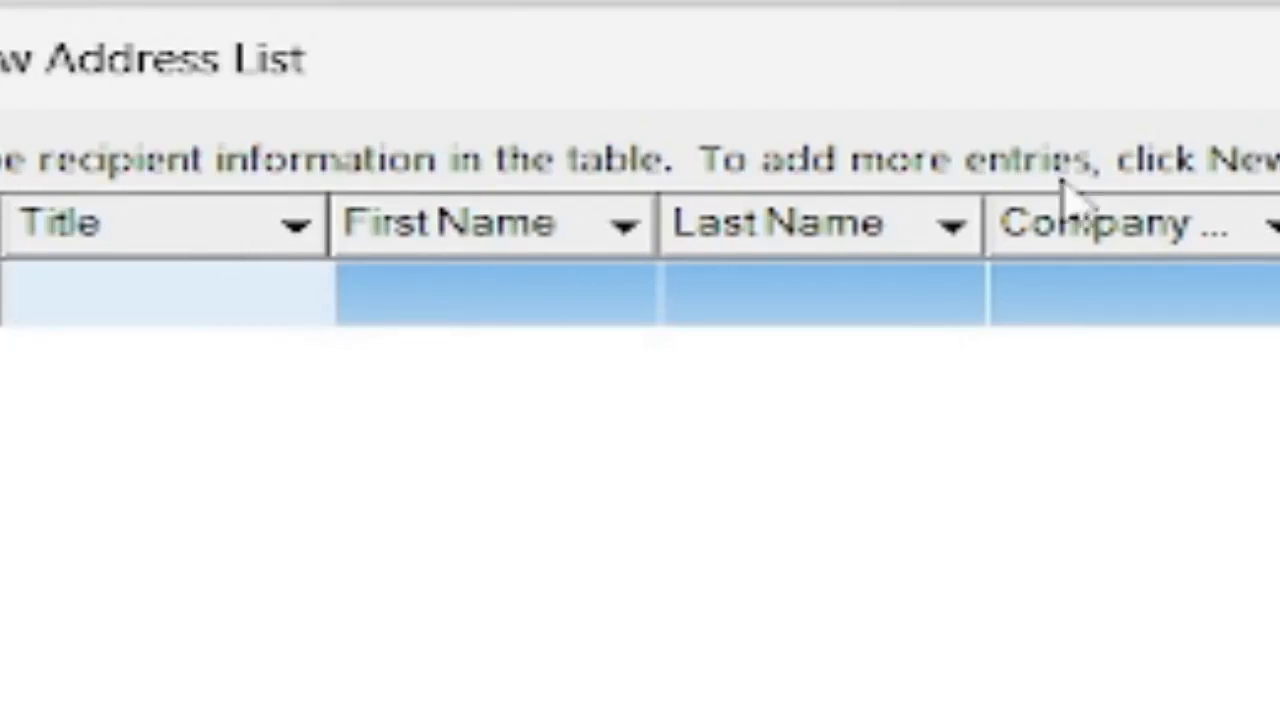
# Open Customize Columns and delete the Title and First Name fields.
pyautogui.click(668, 449)
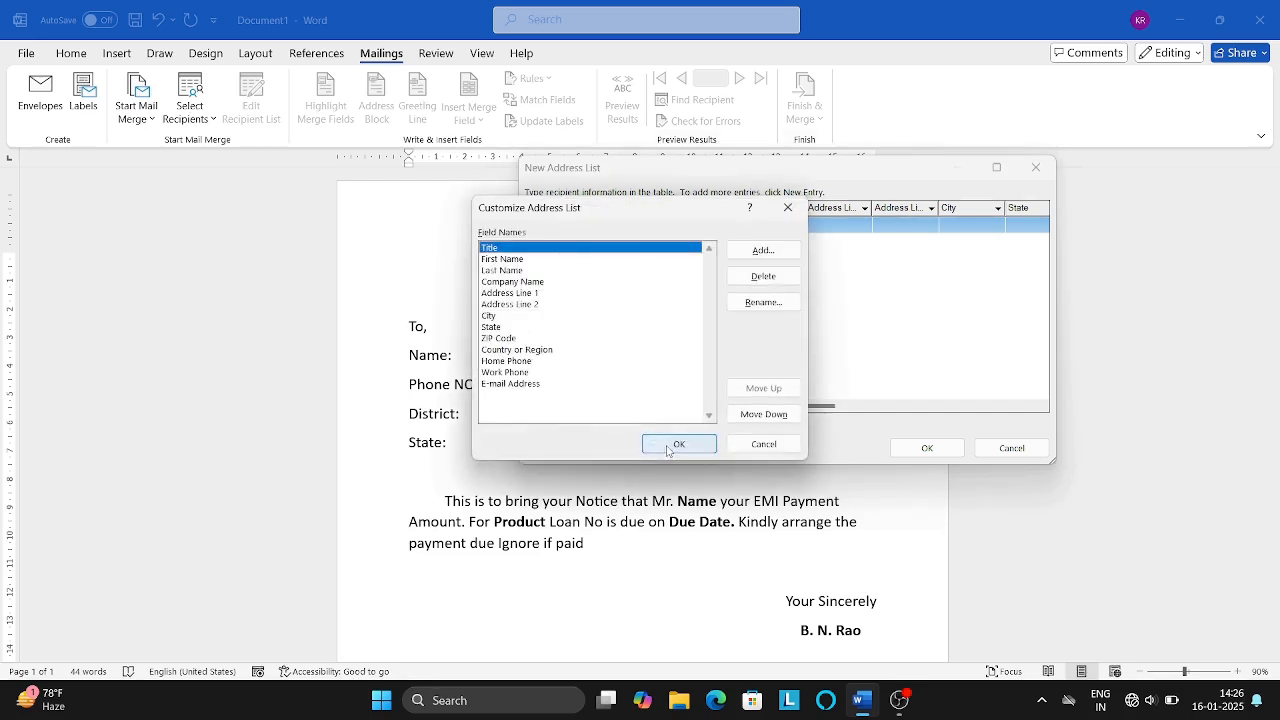
pyautogui.click(788, 207)
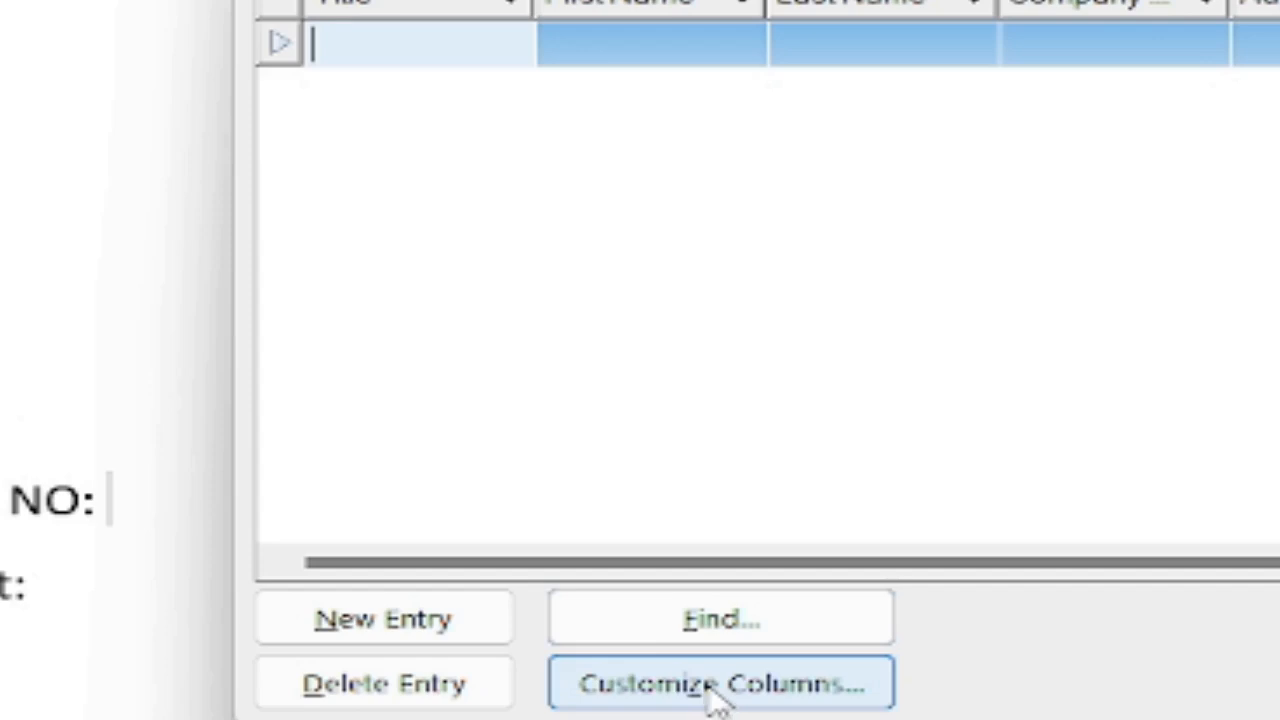
pyautogui.click(690, 684)
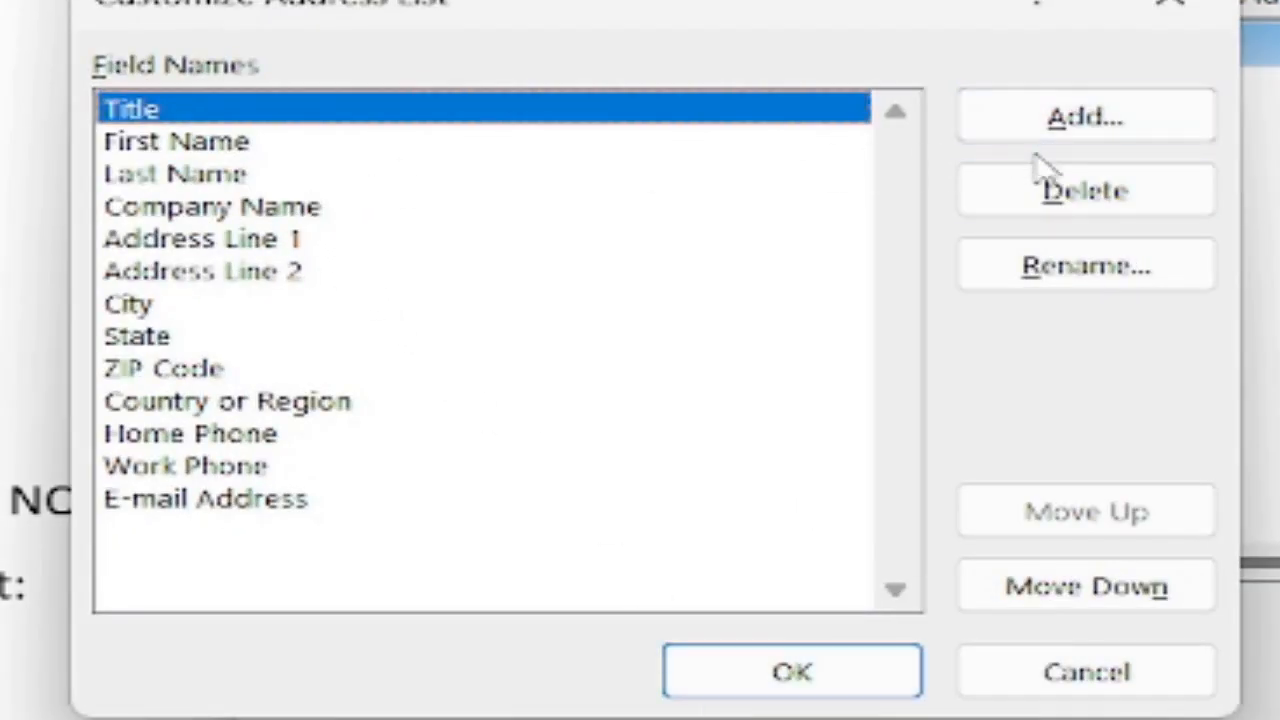
pyautogui.click(1052, 196)
pyautogui.press('Left')
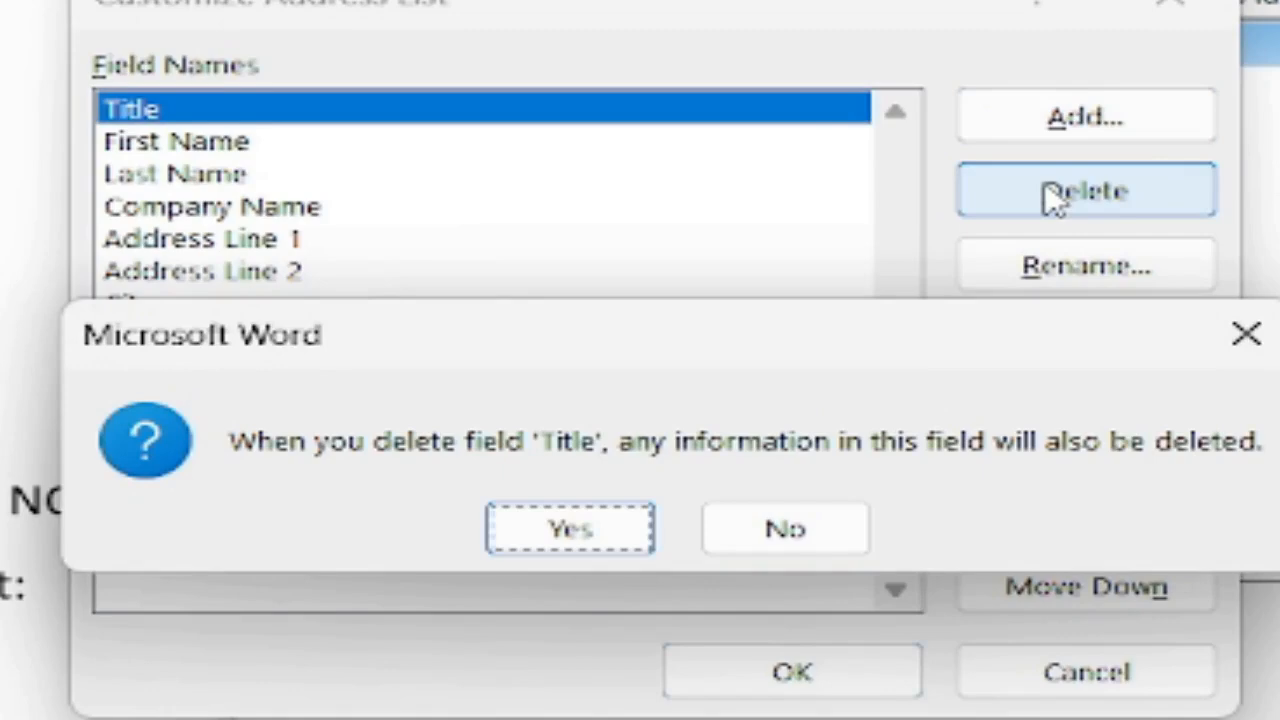
pyautogui.press('Return')
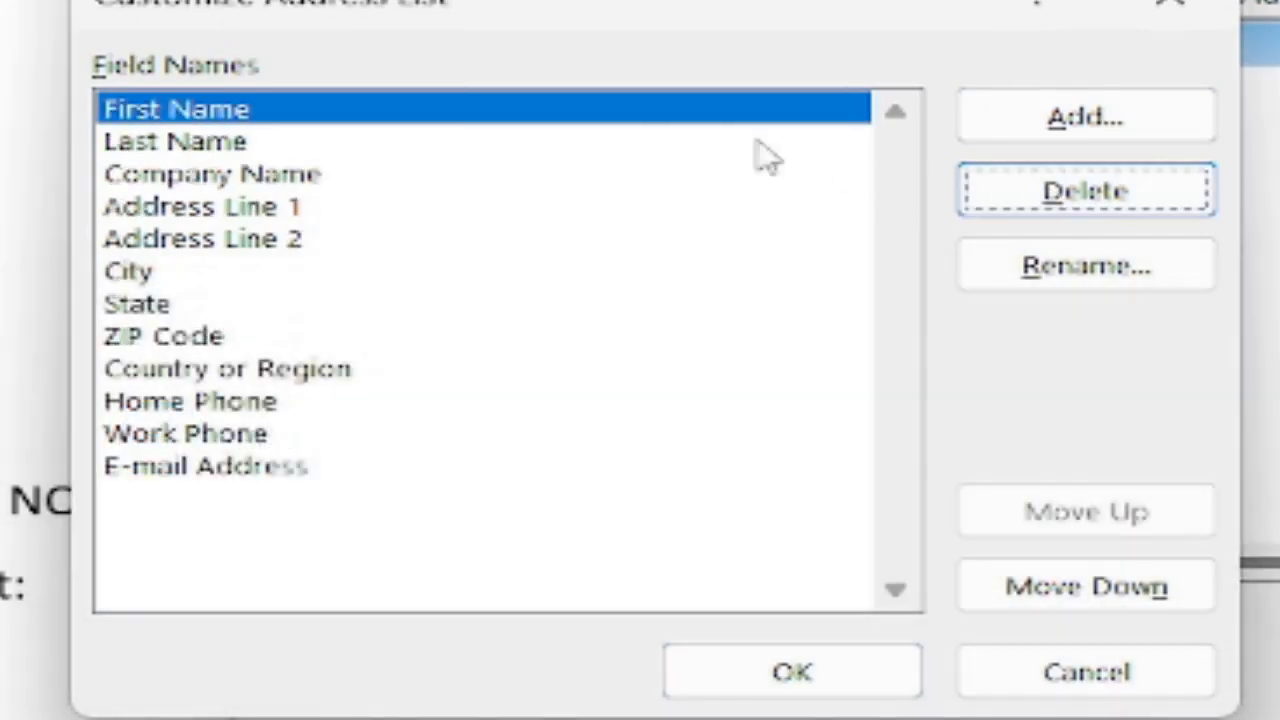
pyautogui.click(1032, 188)
pyautogui.press('Return')
# Delete the next several default address fields, confirming each deletion with Yes.
pyautogui.click(1030, 185)
pyautogui.press('Left')
pyautogui.press('Return')
pyautogui.click(1035, 194)
pyautogui.press('Left')
pyautogui.press('Return')
pyautogui.click(1040, 125)
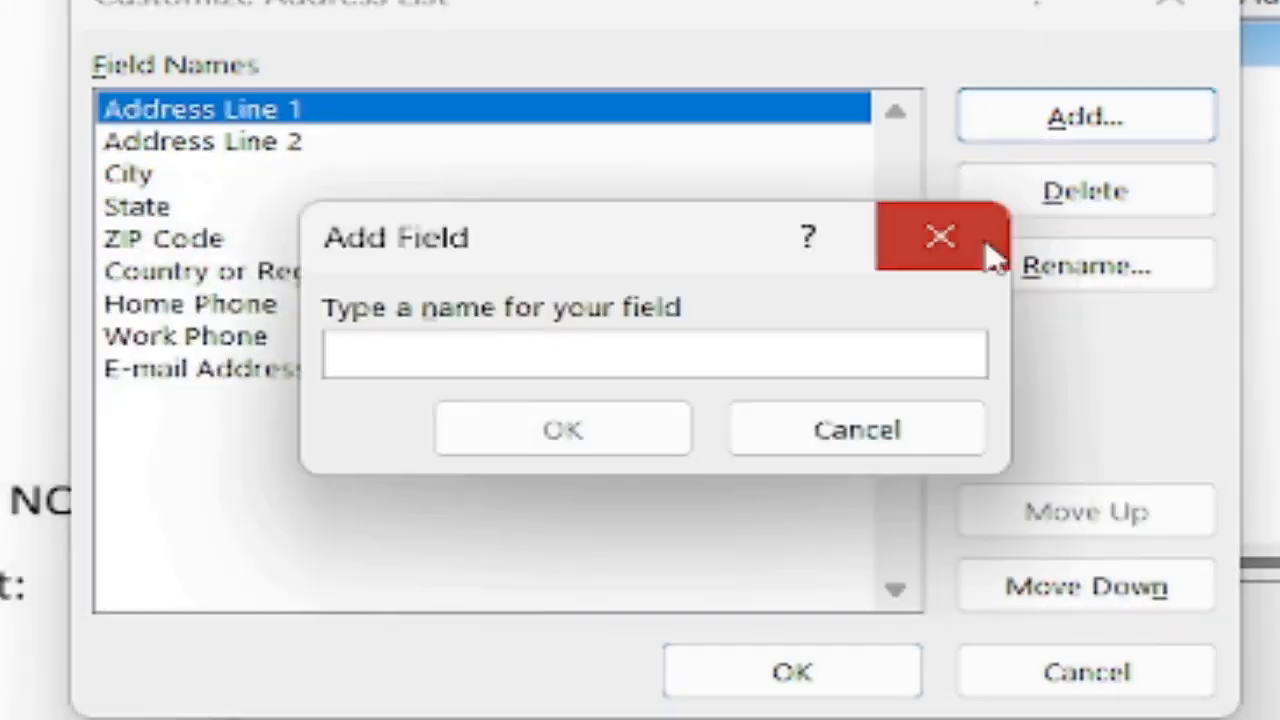
pyautogui.click(990, 243)
pyautogui.click(1029, 190)
pyautogui.press('Left')
pyautogui.press('Return')
# Delete the remaining default fields, including Work Phone and Home Phone, leaving only State.
pyautogui.press('Return')
pyautogui.click(691, 177)
pyautogui.click(1022, 188)
pyautogui.press('Left')
pyautogui.press('Return')
pyautogui.click(1022, 188)
pyautogui.press('Left')
pyautogui.press('Return')
pyautogui.click(499, 216)
pyautogui.click(983, 197)
pyautogui.press('Left')
pyautogui.press('Return')
pyautogui.click(990, 195)
pyautogui.press('Left')
pyautogui.press('Return')
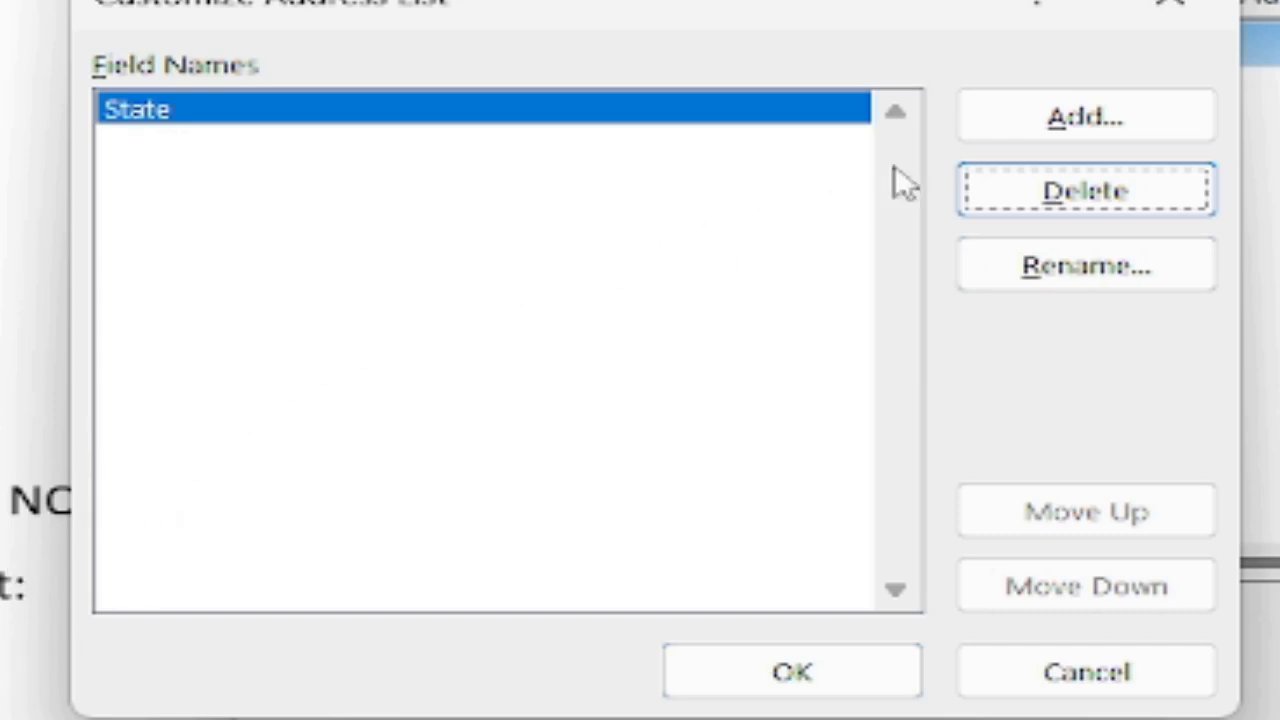
# Add the Date, Name, Phone NO and District fields to the address list.
pyautogui.click(1009, 131)
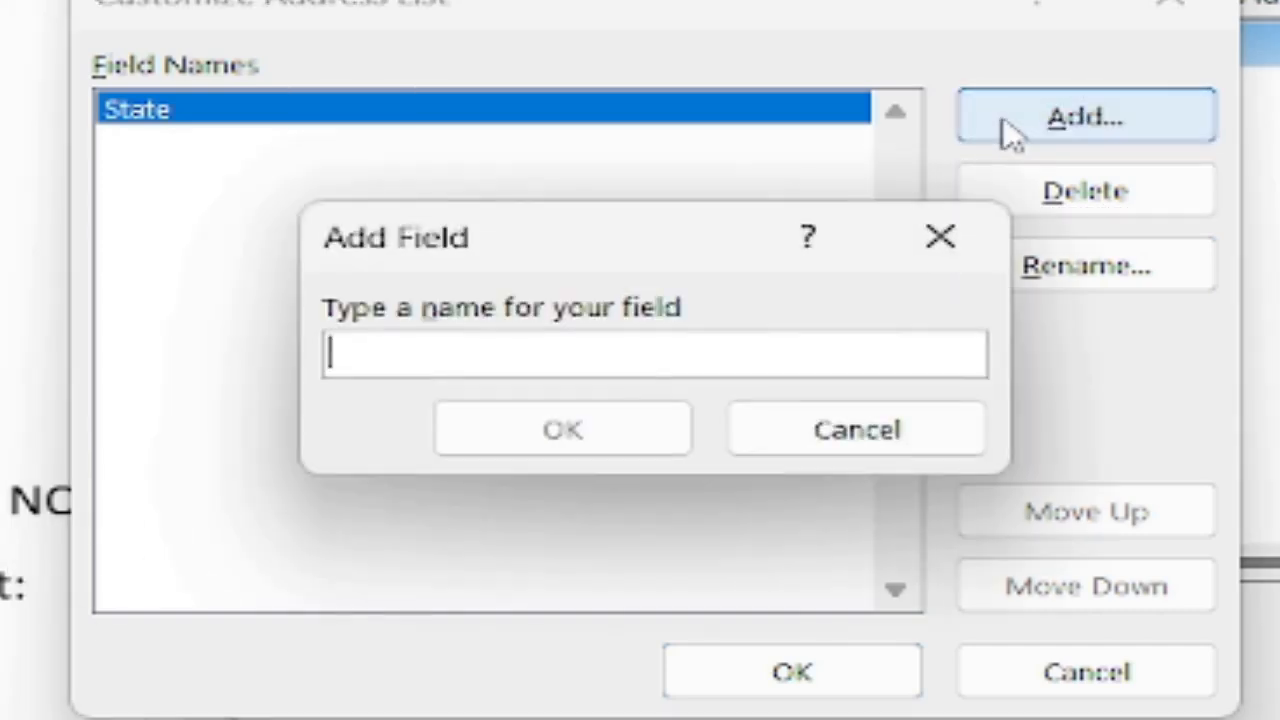
pyautogui.write('Date')
pyautogui.click(650, 415)
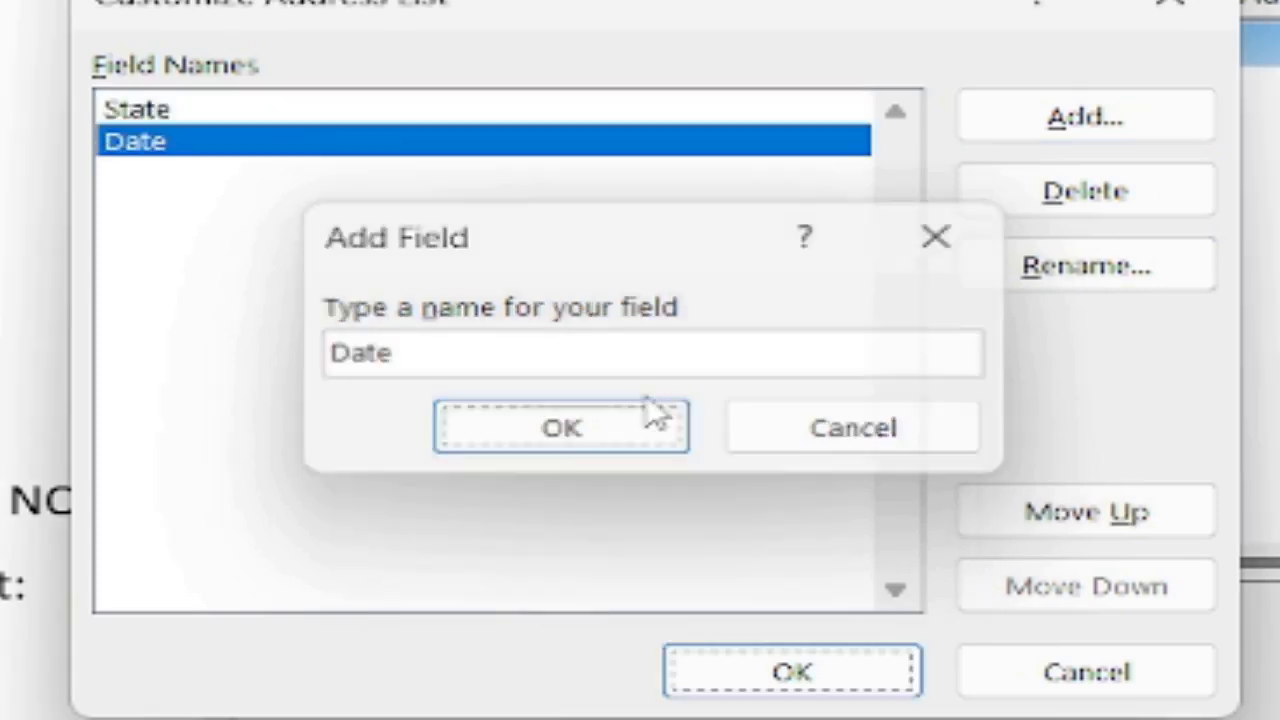
pyautogui.click(1025, 135)
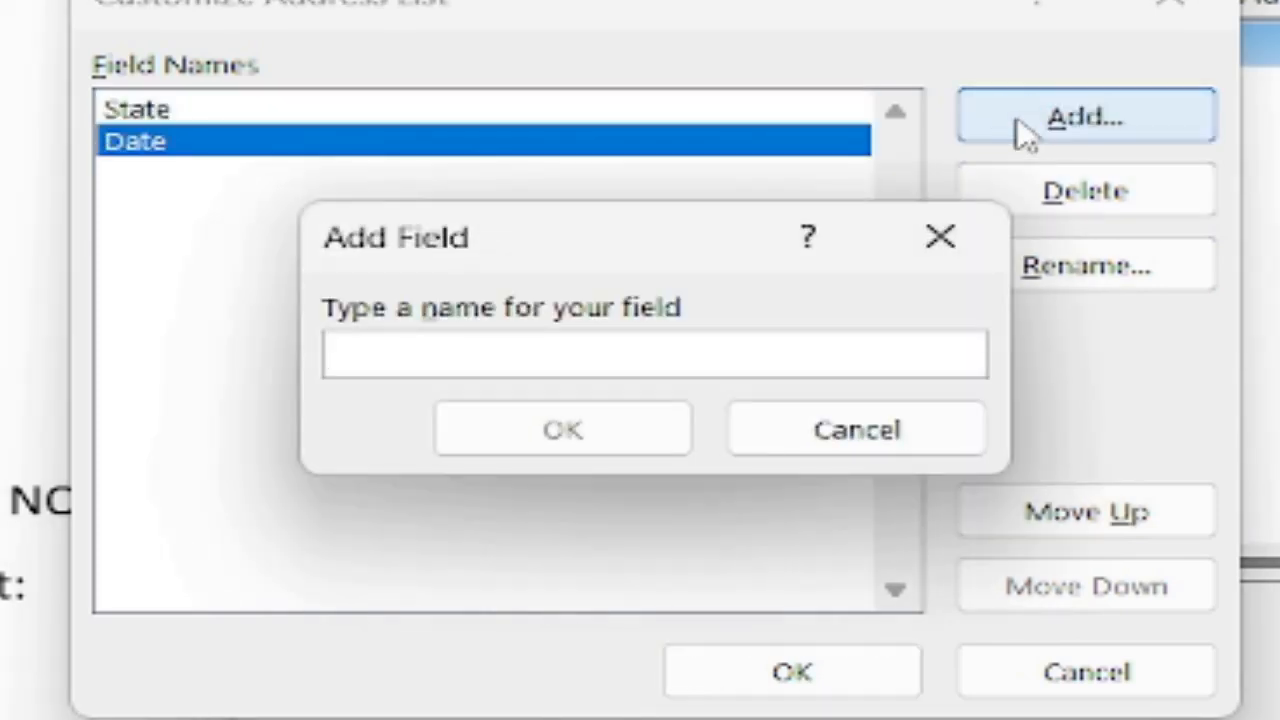
pyautogui.write('Na')
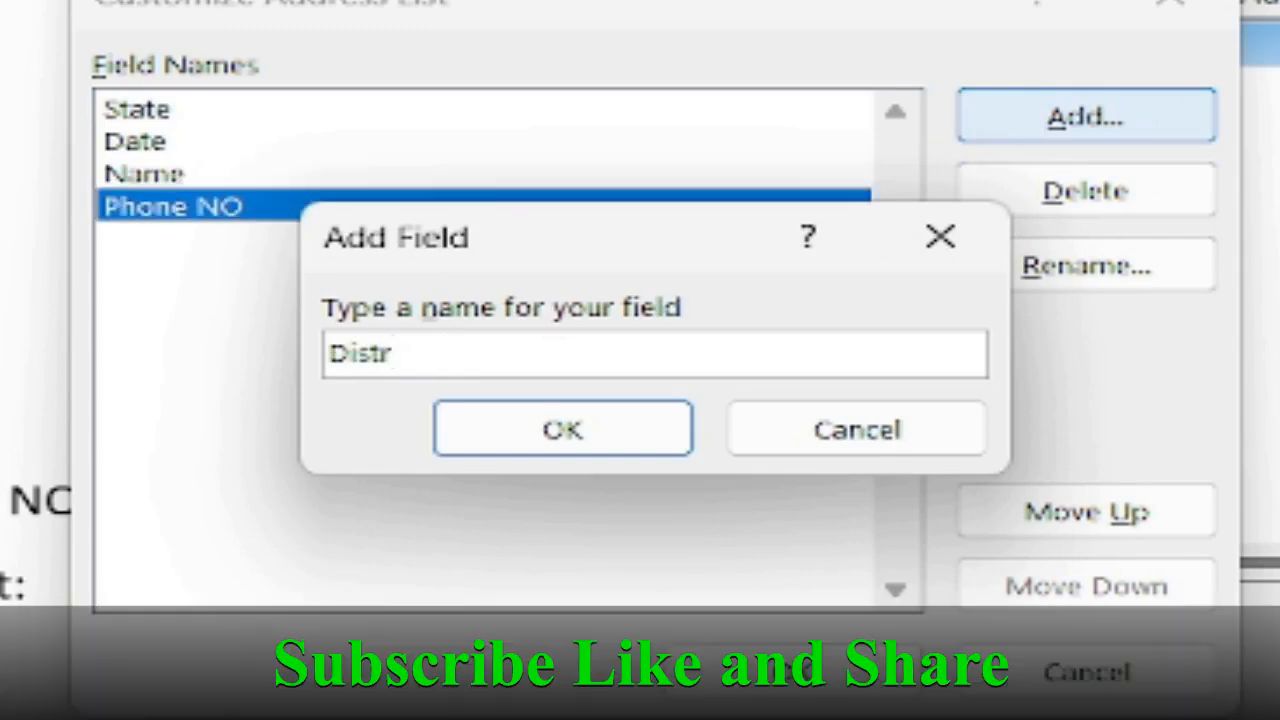
pyautogui.write('ict')
pyautogui.press('Return')
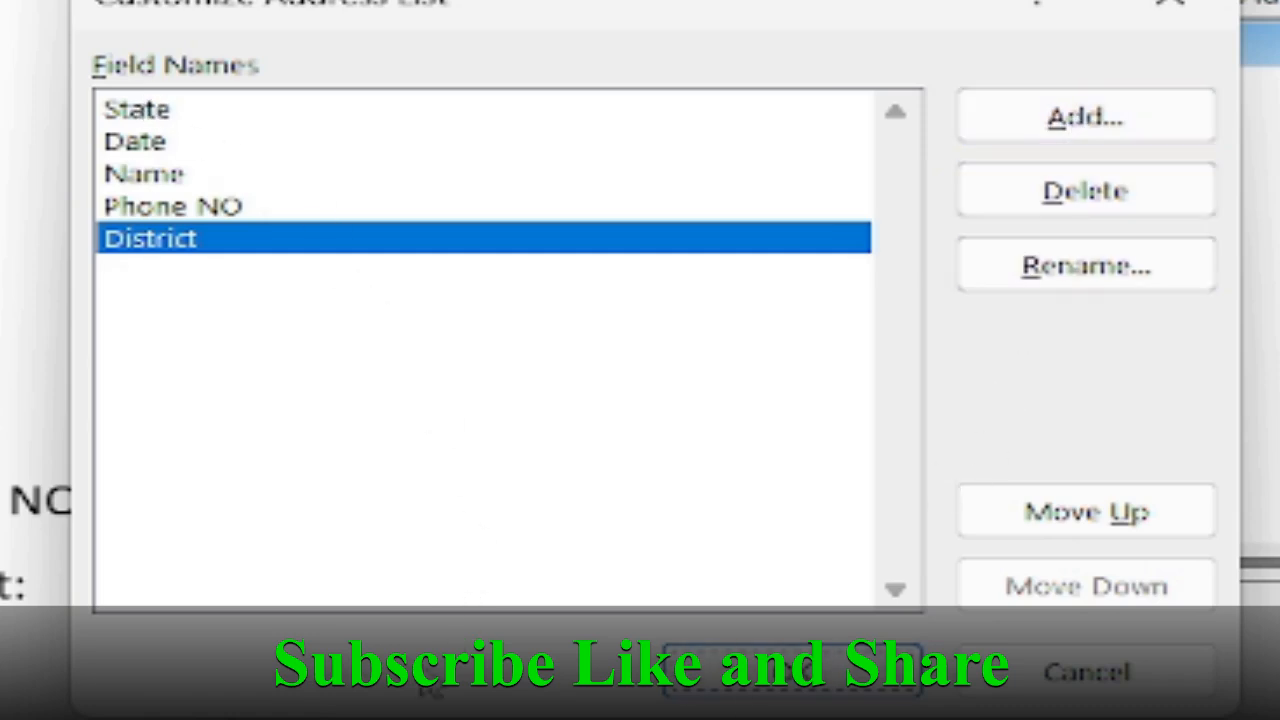
# Add the Product and Due Date fields to the address list.
pyautogui.hotkey('alt', 'a')
pyautogui.write('Product')
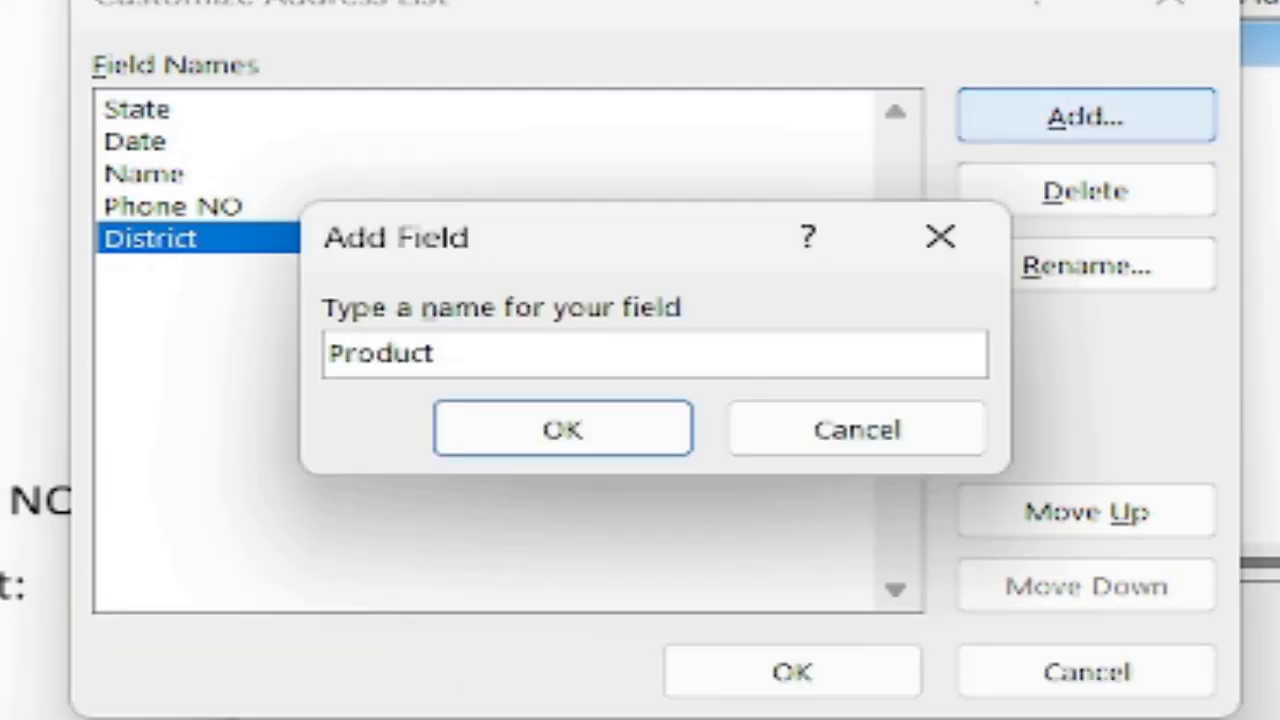
pyautogui.press('Return')
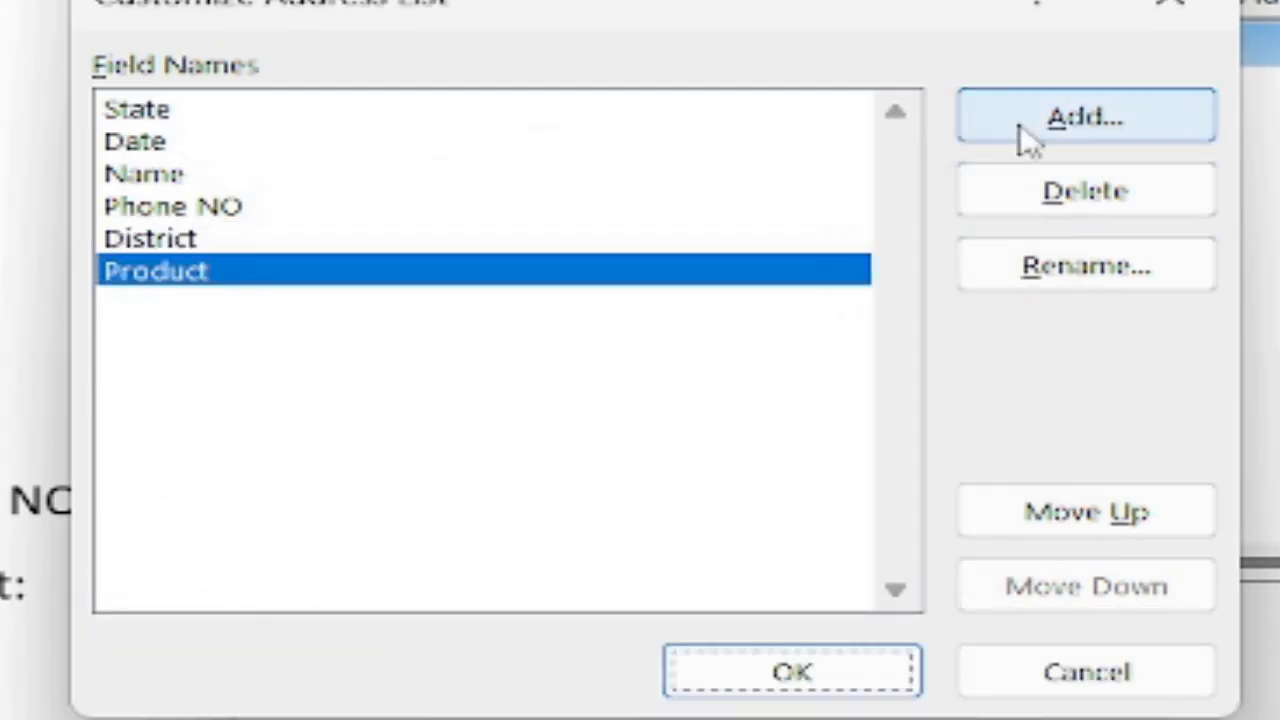
pyautogui.click(1025, 140)
pyautogui.write('Due Date')
pyautogui.press('Return')
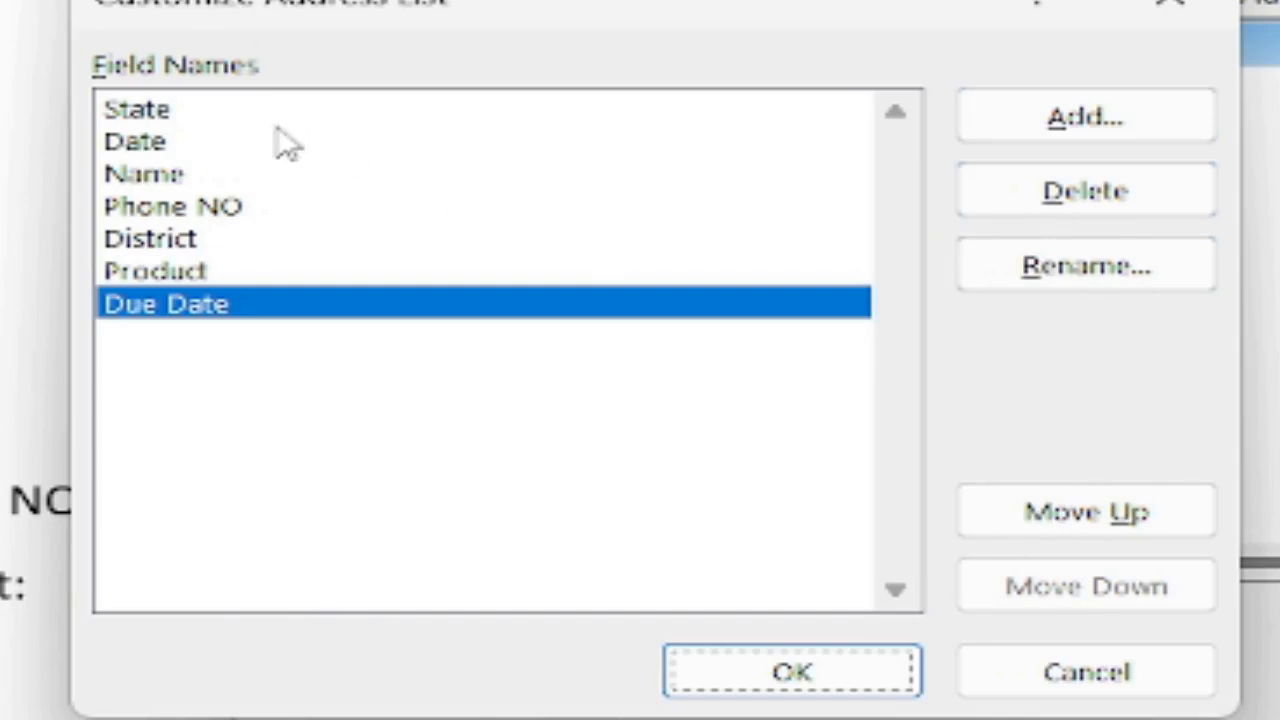
# Move Date to the top, Name above State, and State below District, then confirm the column order.
pyautogui.click(203, 150)
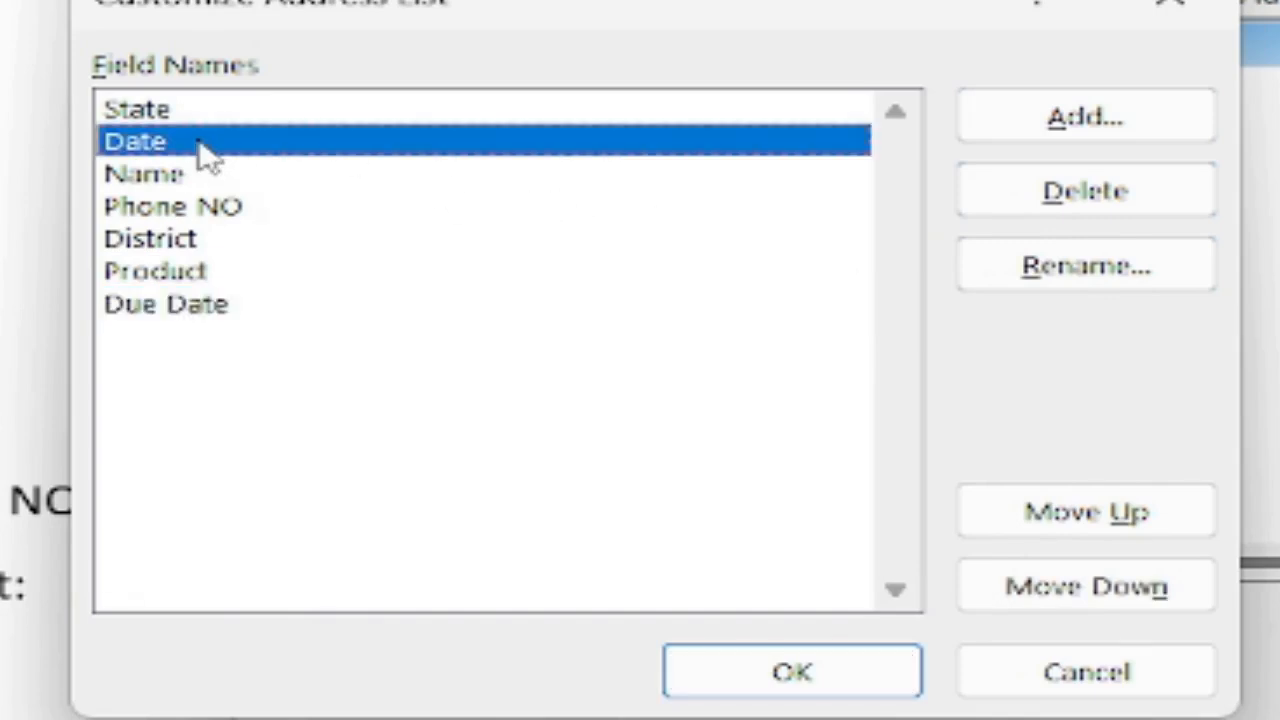
pyautogui.click(1030, 514)
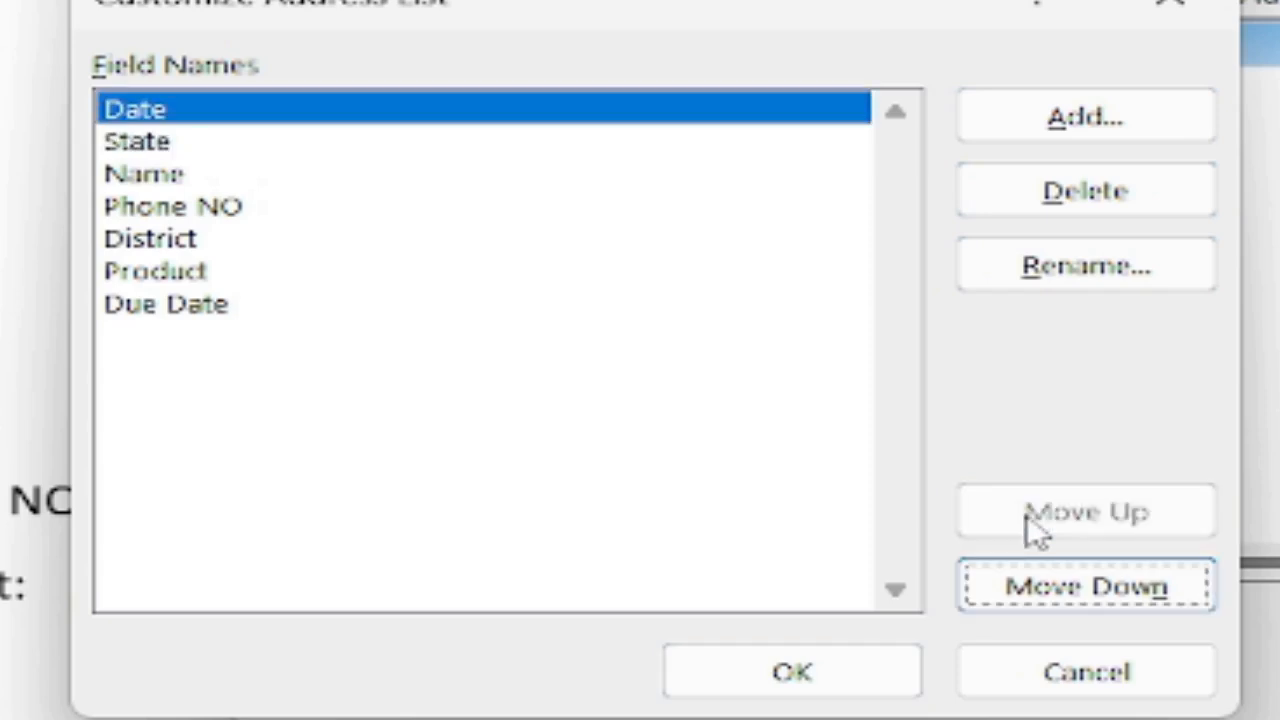
pyautogui.click(190, 178)
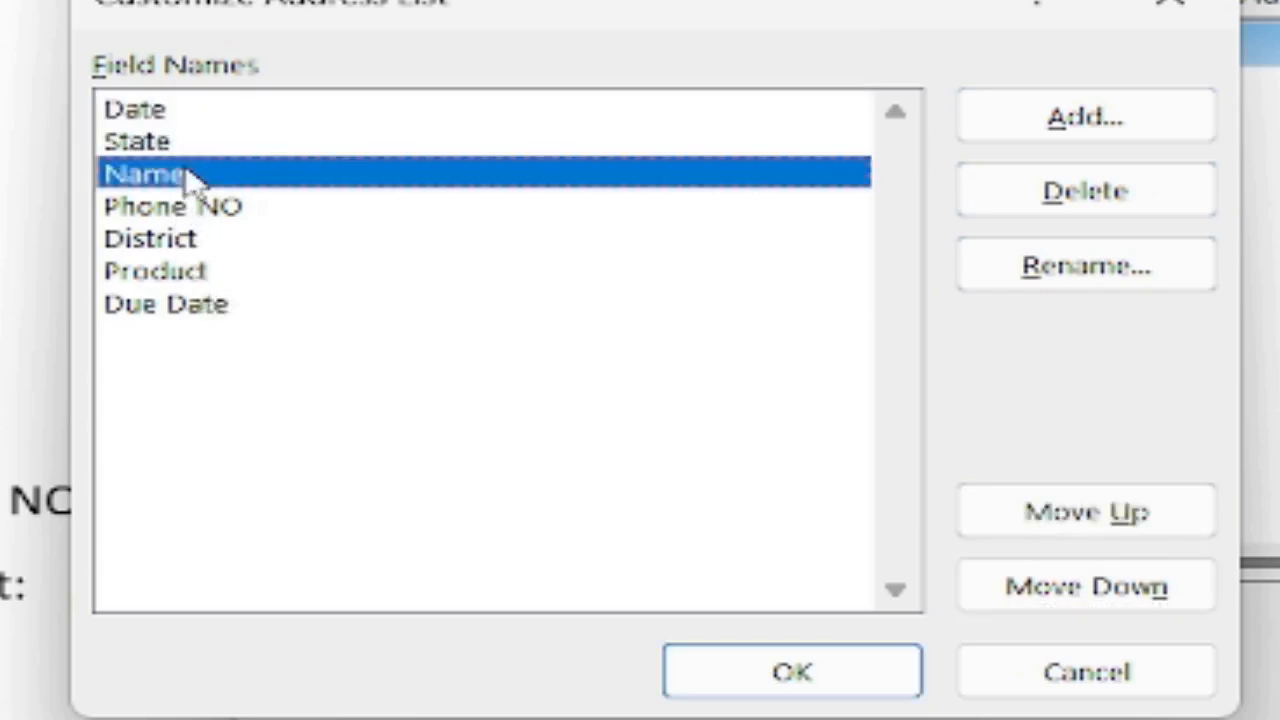
pyautogui.click(1013, 516)
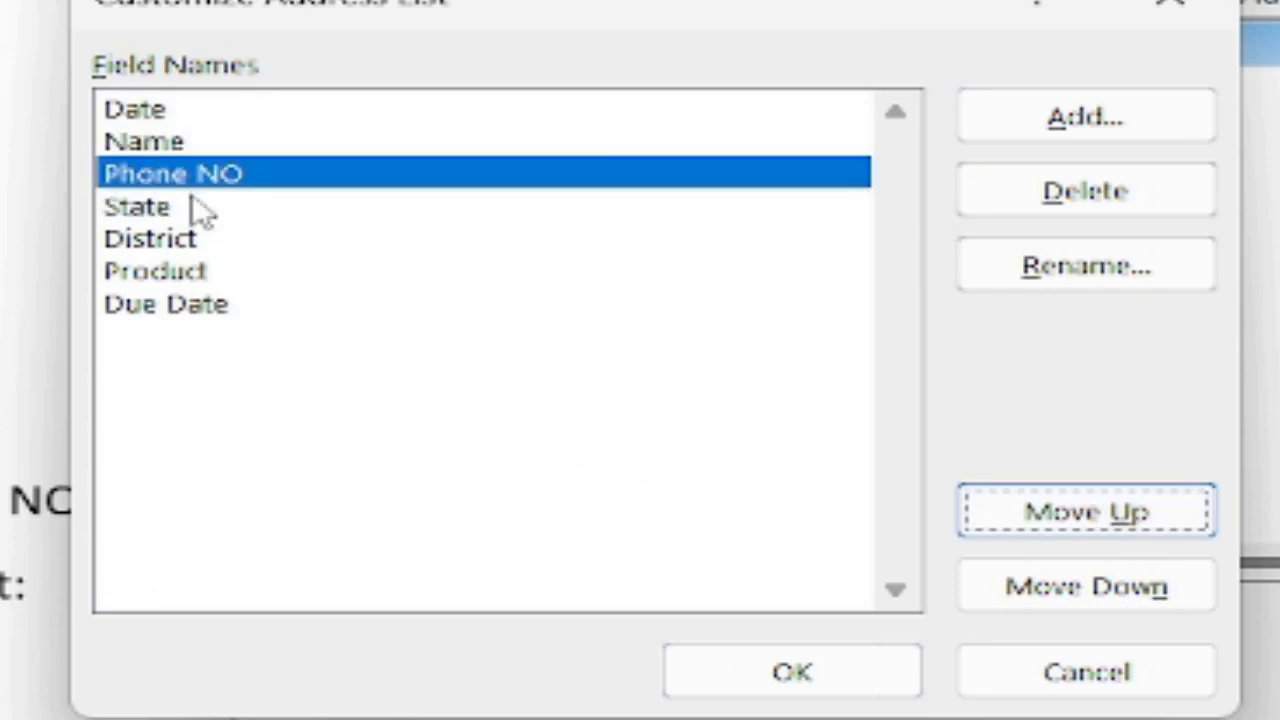
pyautogui.click(192, 198)
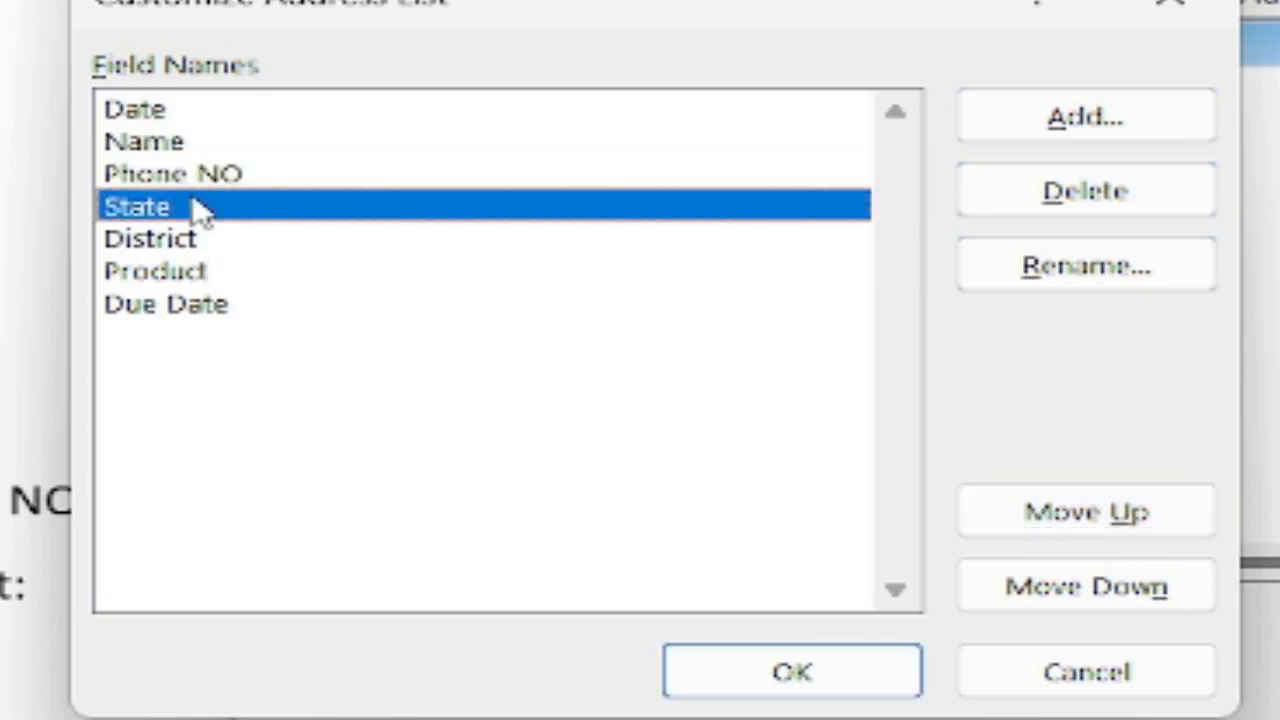
pyautogui.click(1080, 596)
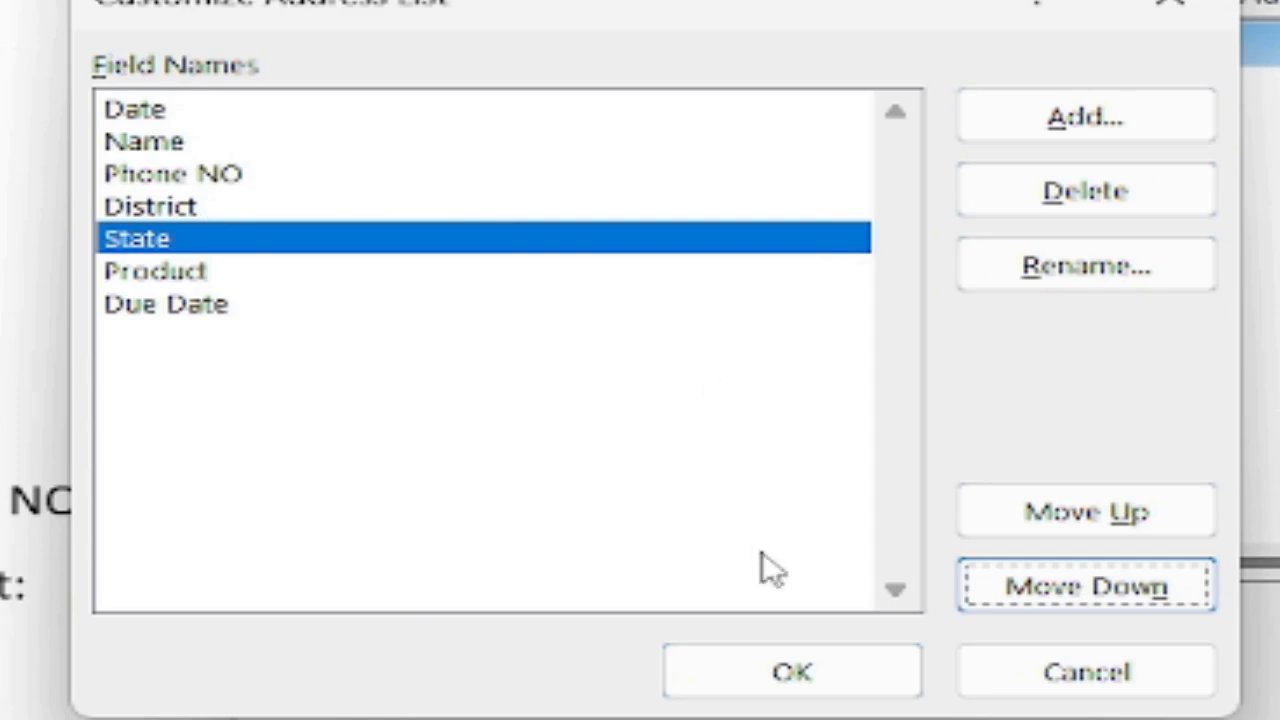
pyautogui.click(845, 697)
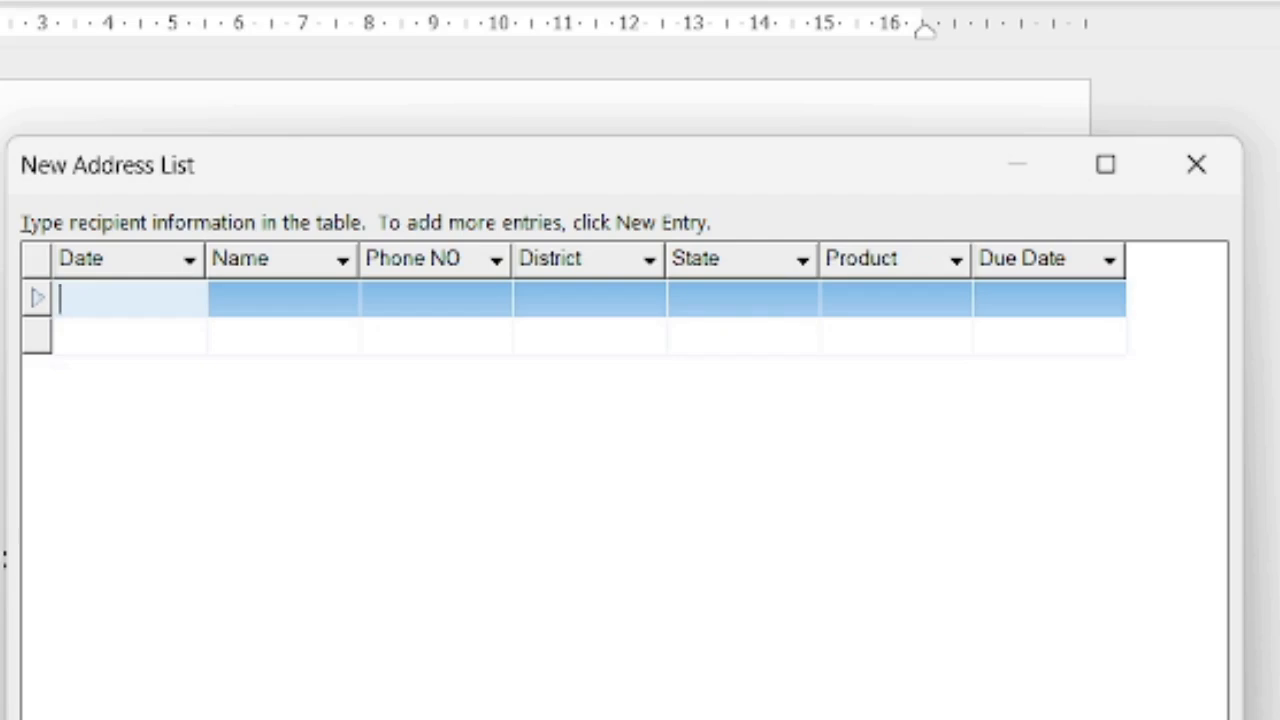
# Enter the first recipient: date 17-01-2025, name, phone, Adilabad, Telangana, Car, and due date.
pyautogui.write('17-01-2025')
pyautogui.press('Tab')
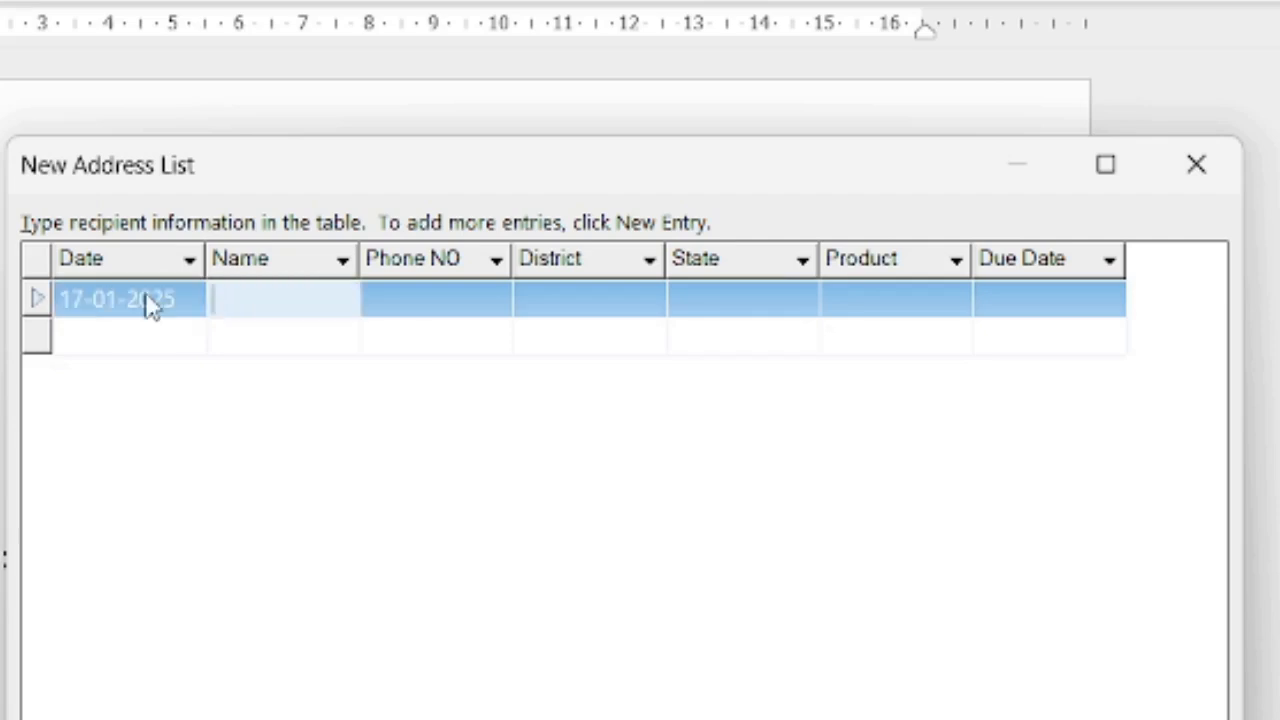
pyautogui.write('Srinu')
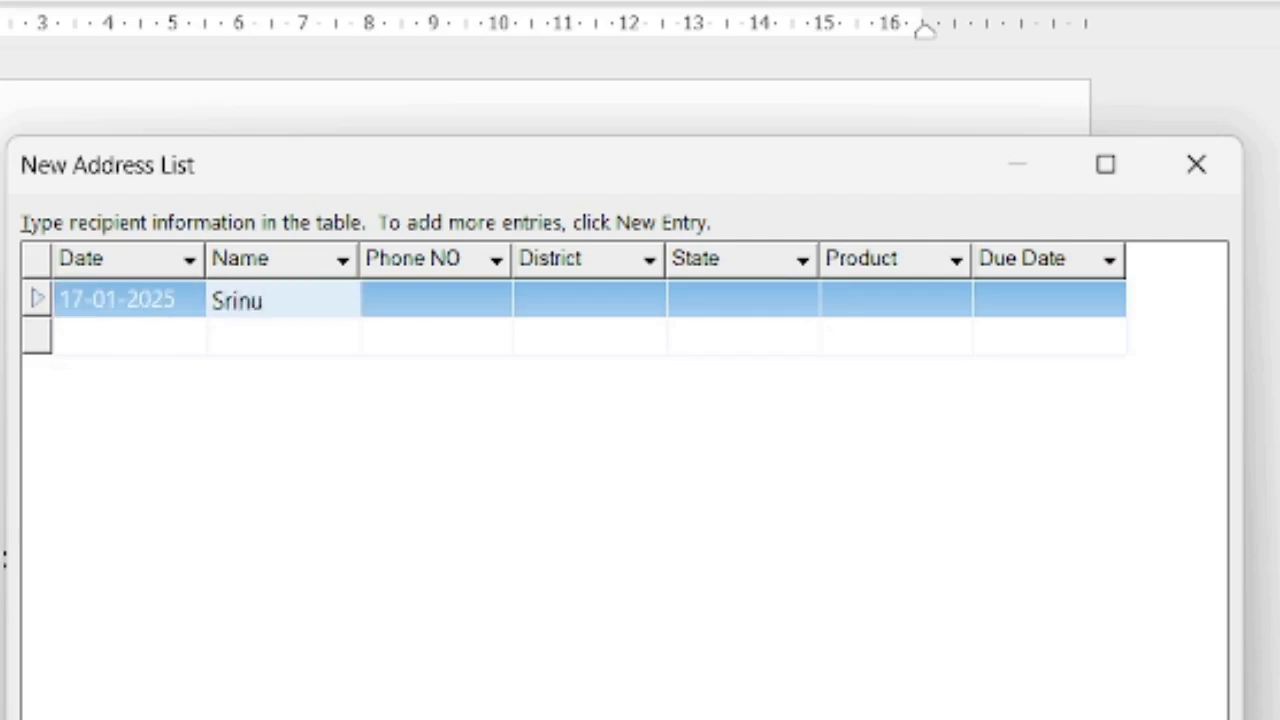
pyautogui.press('Tab')
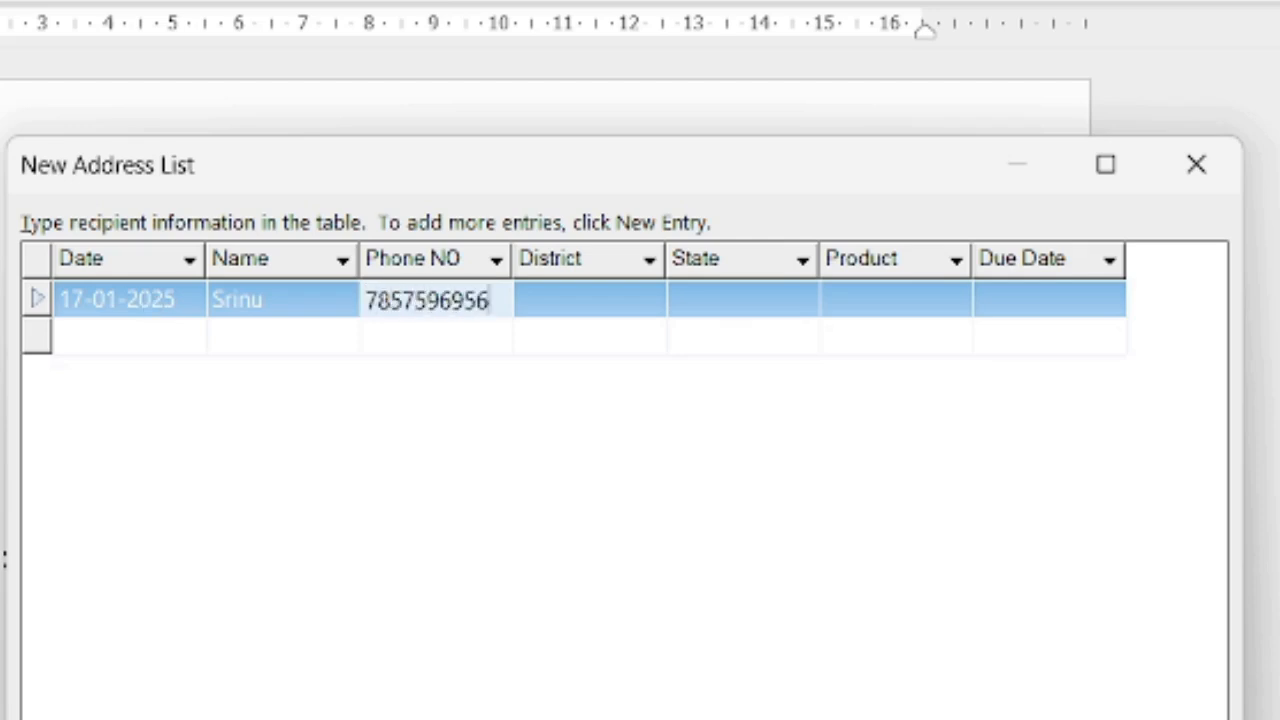
pyautogui.press('Tab')
pyautogui.write('A')
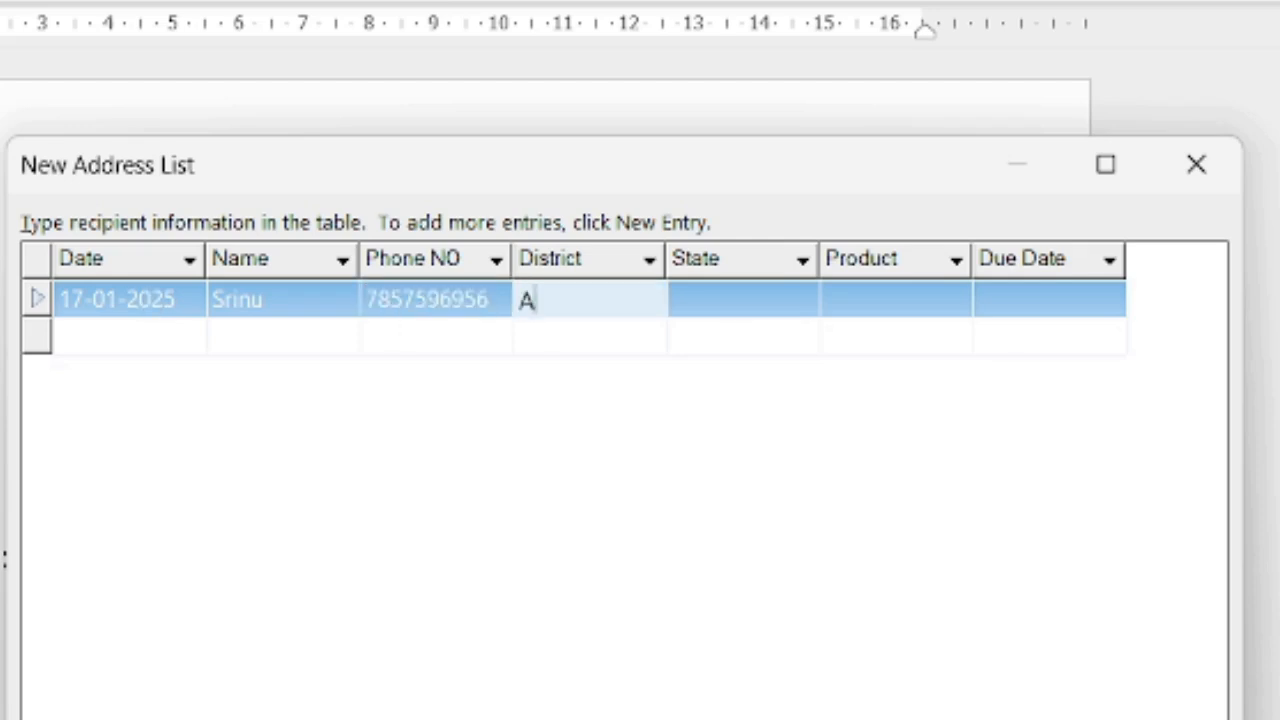
pyautogui.write('dilabad')
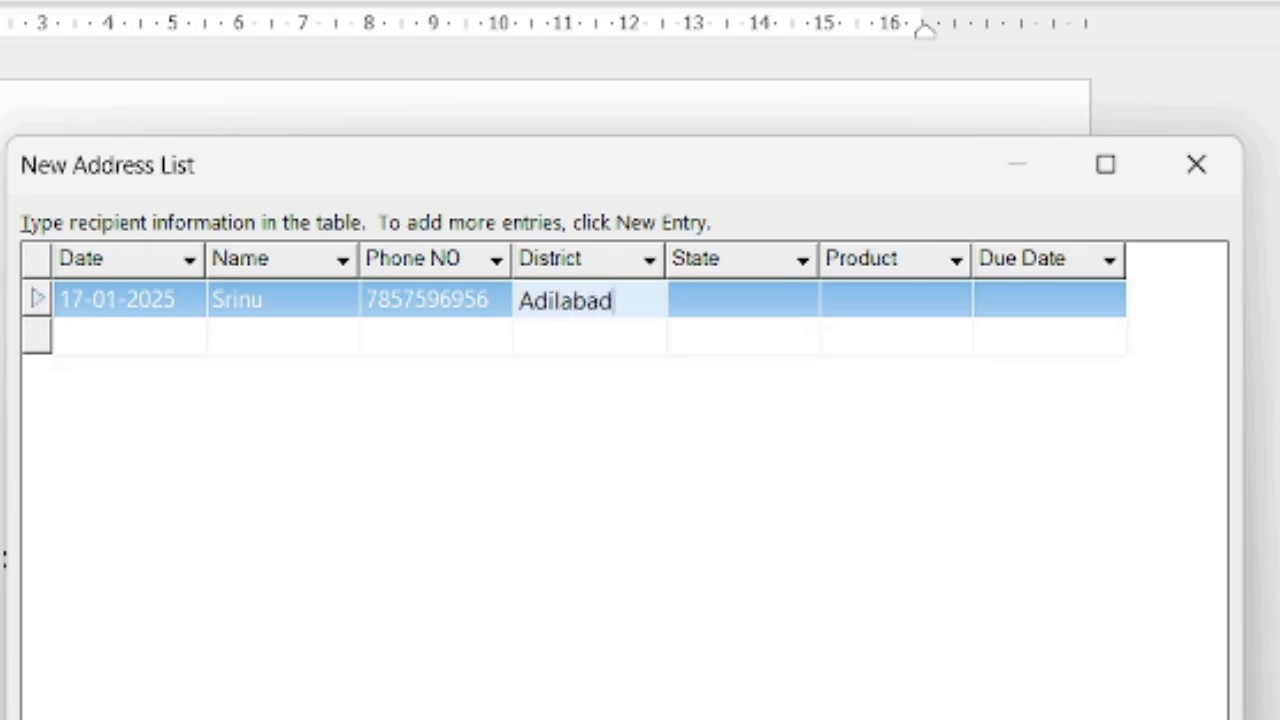
pyautogui.press('Tab')
pyautogui.write('Telangana')
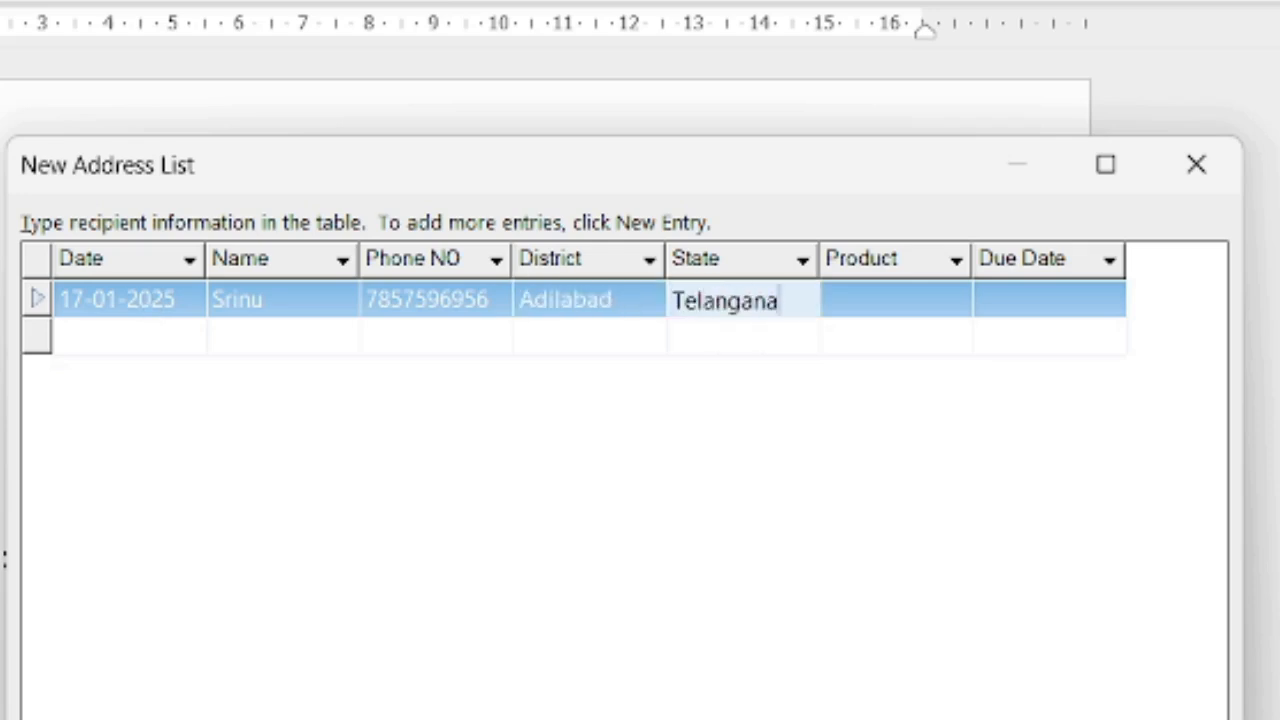
pyautogui.press('Tab')
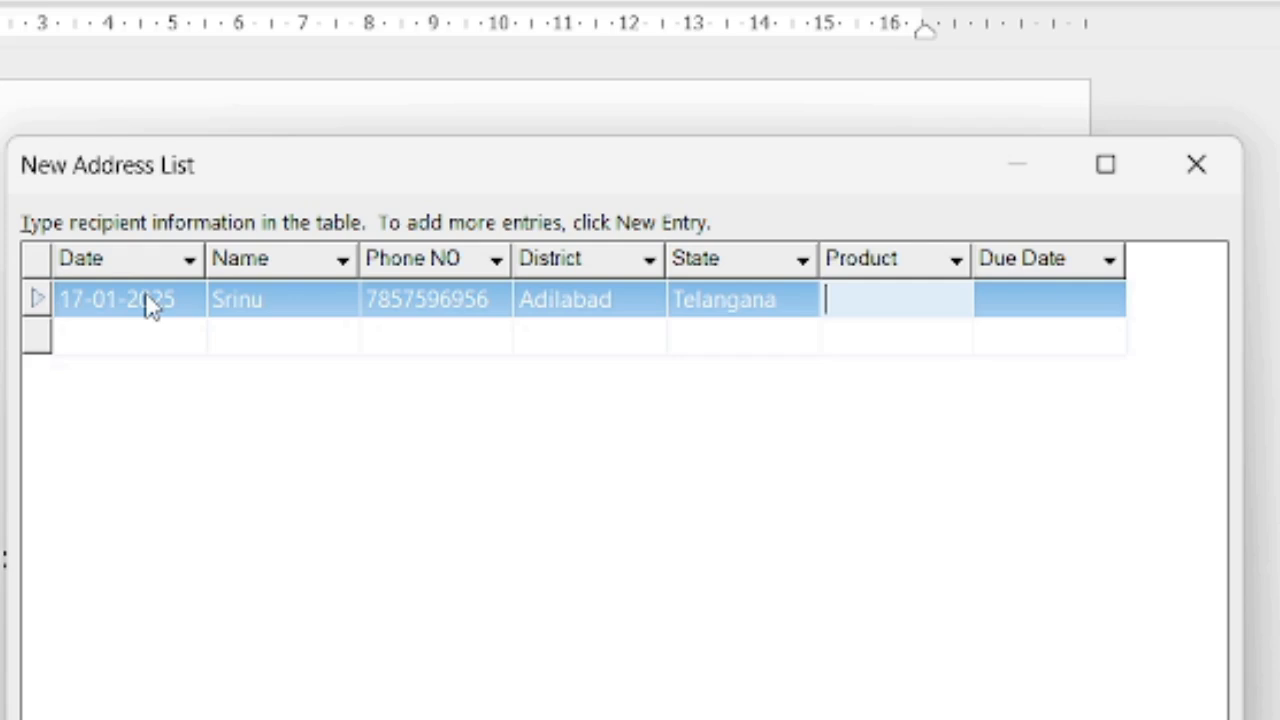
pyautogui.write('Car')
pyautogui.press('Tab')
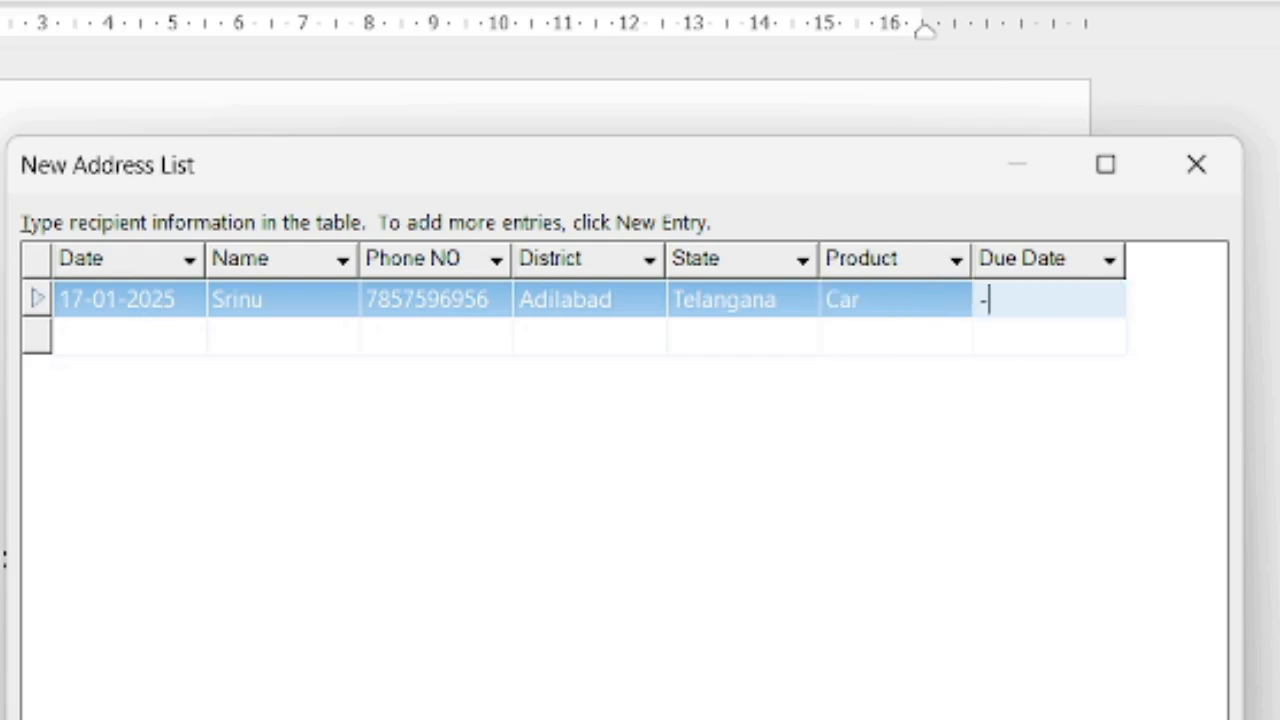
pyautogui.write('-02-2024')
# Add a second recipient with name, phone, Medak, Telangana, Bike, and due date 06-02-2025.
pyautogui.click(122, 342)
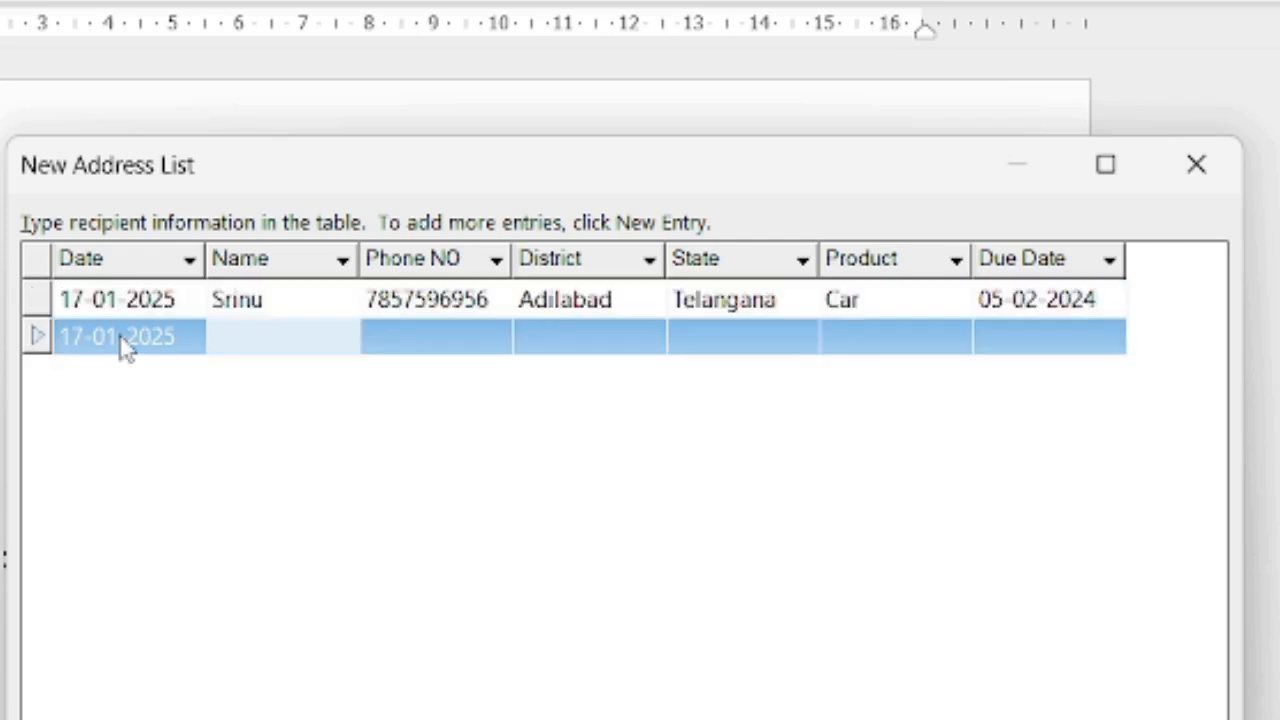
pyautogui.press('Tab')
pyautogui.write('Prasad')
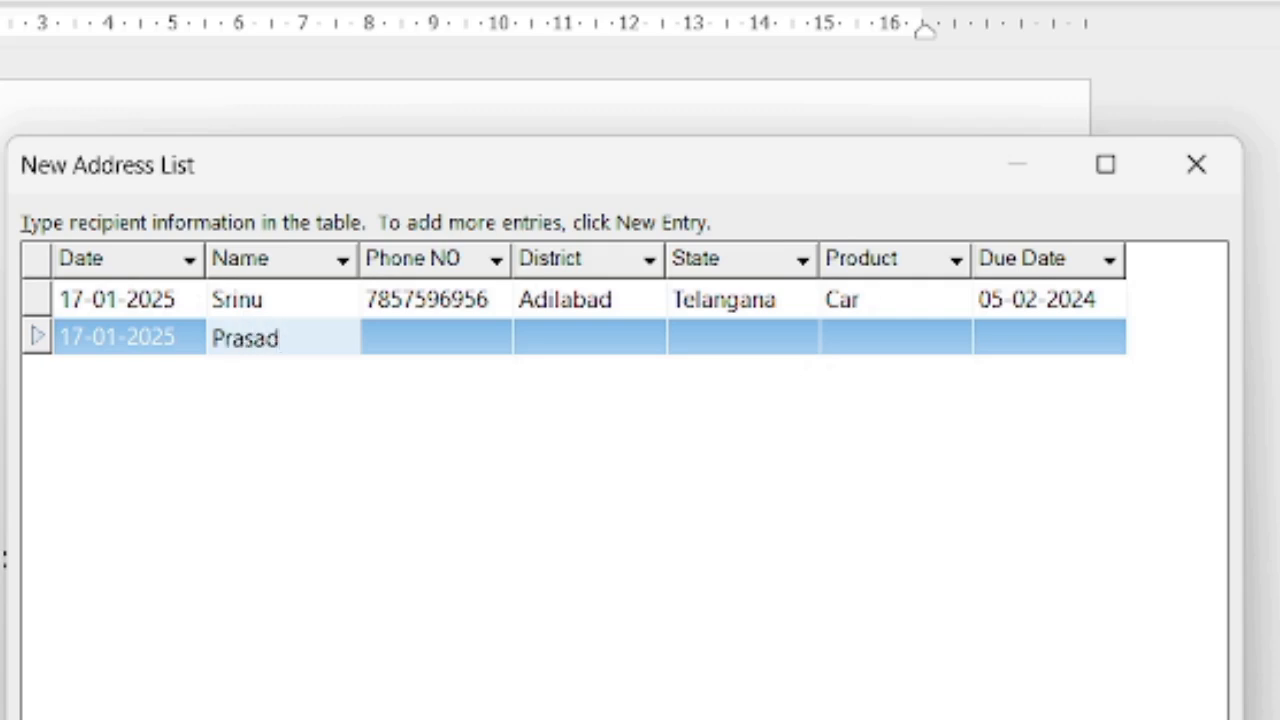
pyautogui.press('Tab')
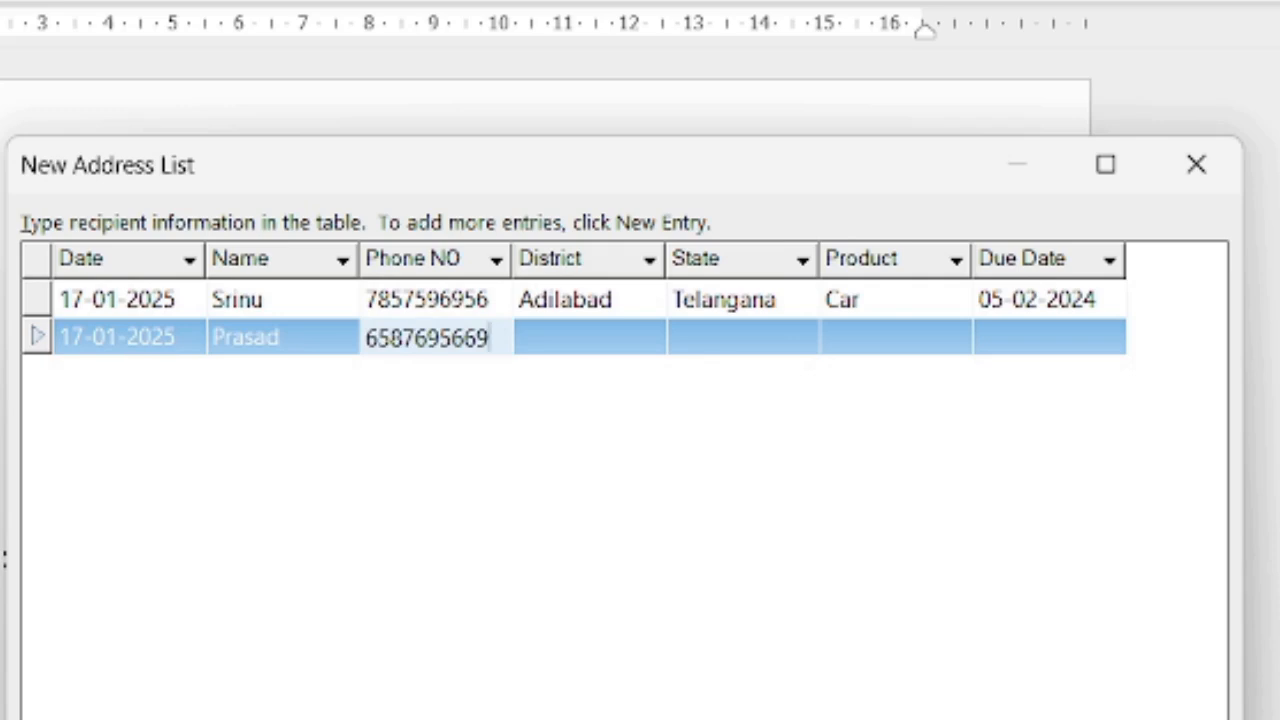
pyautogui.press('Tab')
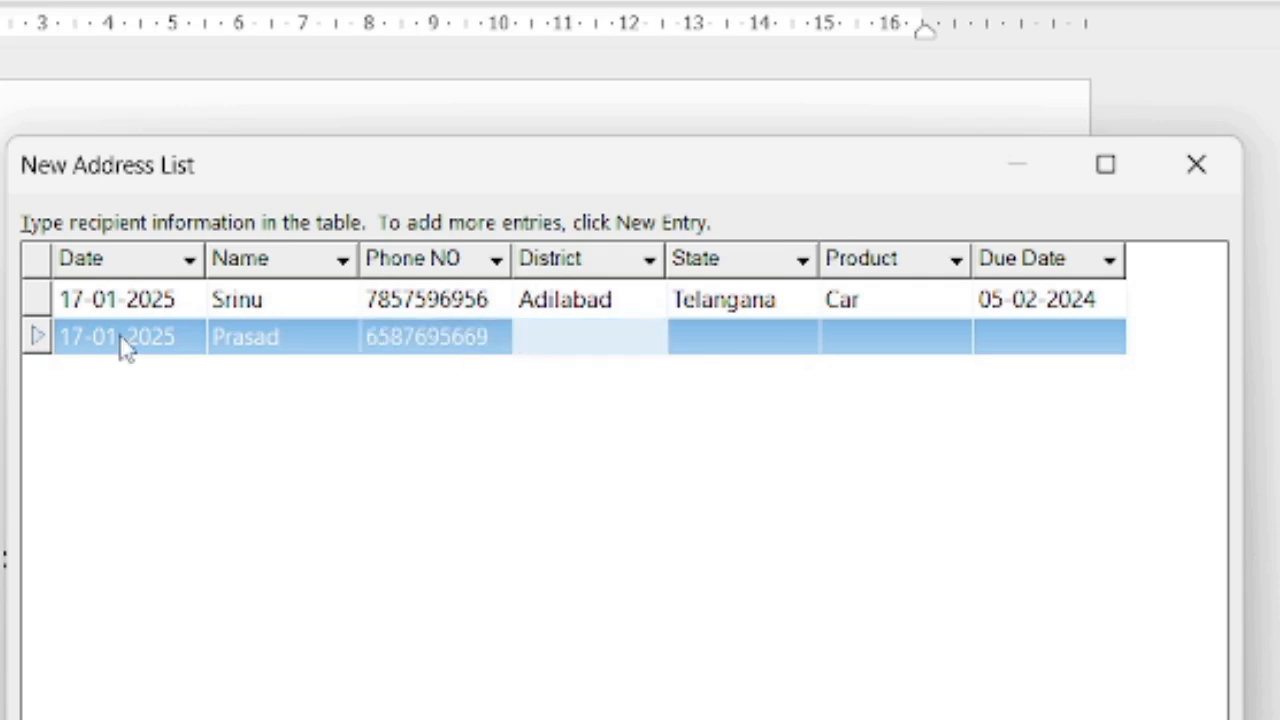
pyautogui.write('Medak')
pyautogui.press('Tab')
pyautogui.write('Telangana')
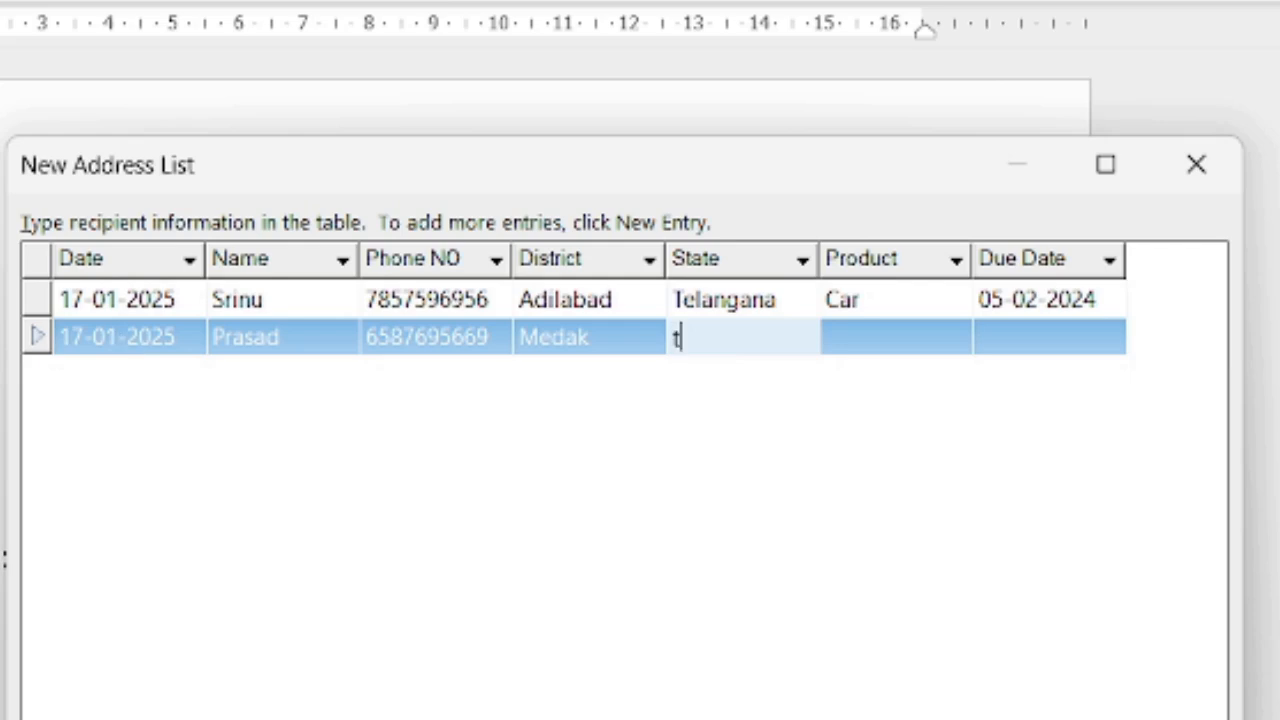
pyautogui.press('Tab')
pyautogui.write('Bike')
pyautogui.press('Tab')
pyautogui.write('06-02-2025')
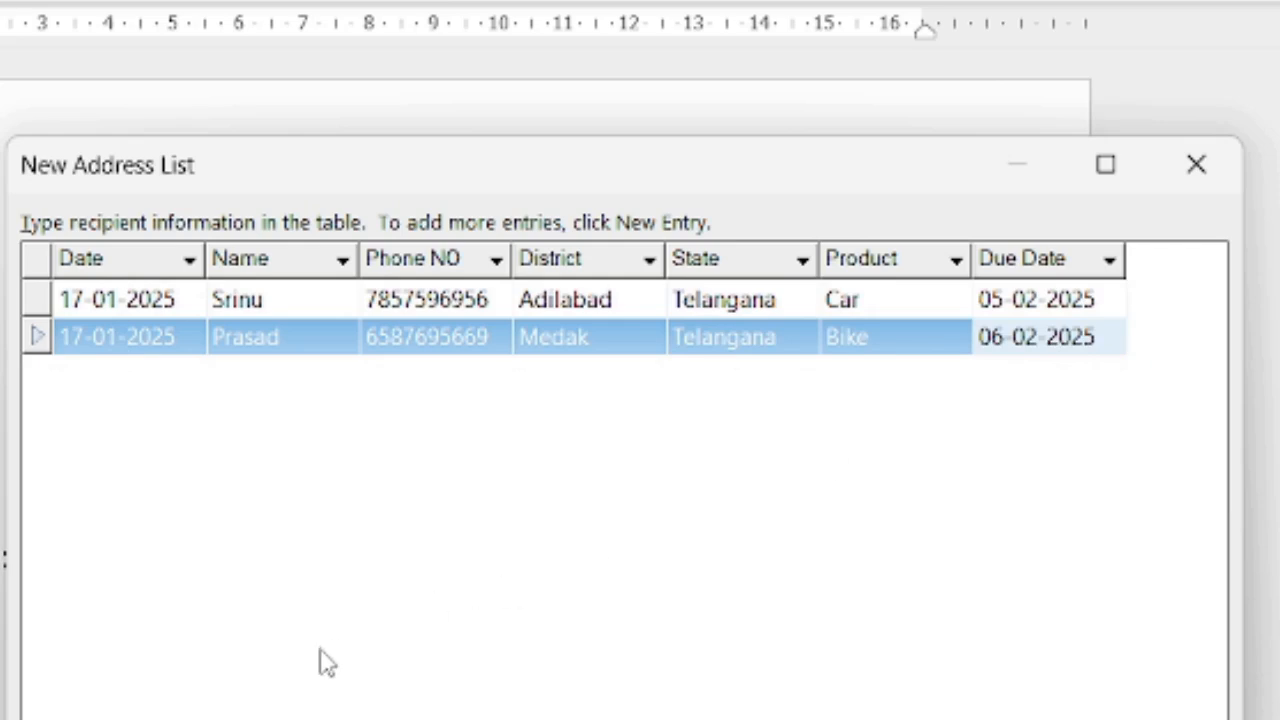
# Add a third recipient with name, phone number, district Siddipet and state Telangana.
pyautogui.press('Tab')
pyautogui.write('Suresh')
pyautogui.press('Tab')
pyautogui.press('Tab')
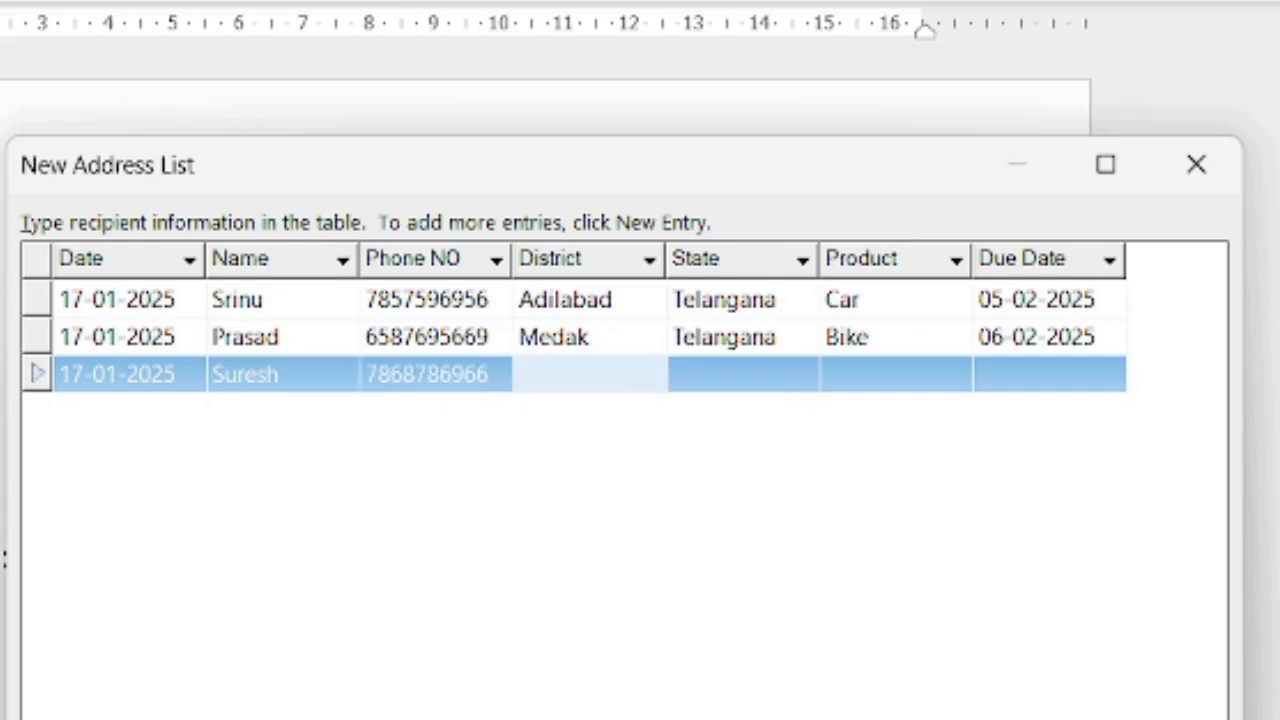
pyautogui.write('Siddipet')
pyautogui.press('Tab')
pyautogui.write('Telangana')
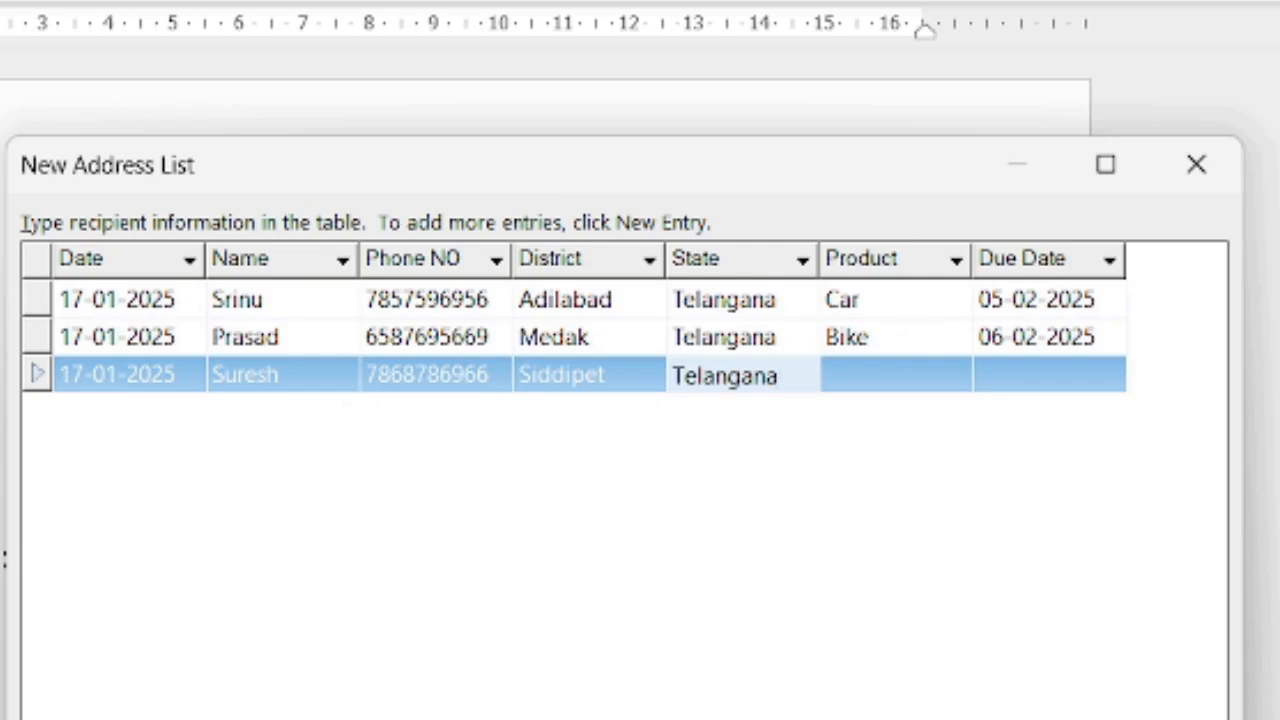
pyautogui.press('Tab')
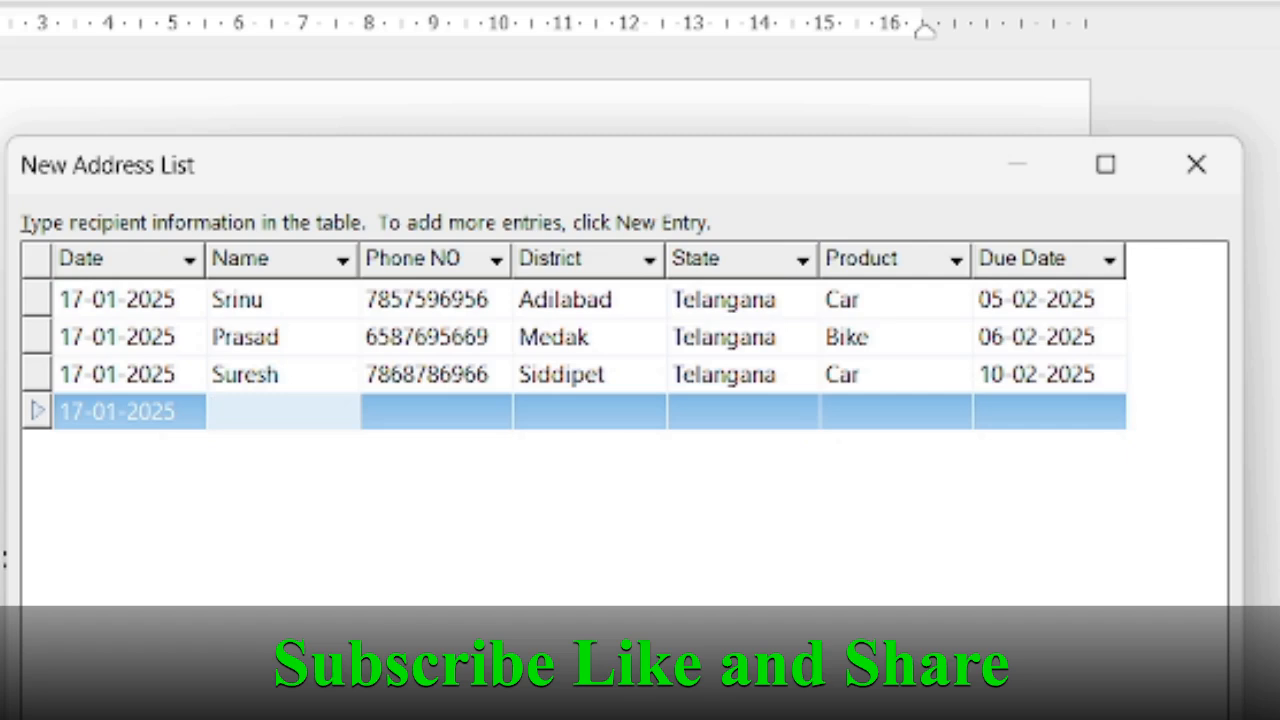
# Enter the fourth recipient's name, phone, Kamareddy, Telangana, Scooty, and due date 15-02-2025.
pyautogui.write('Ramesh')
pyautogui.press('Tab')
pyautogui.press('Tab')
pyautogui.write('Kamareddy')
pyautogui.press('Tab')
pyautogui.write('Telangana')
pyautogui.press('Tab')
pyautogui.write('Scooty')
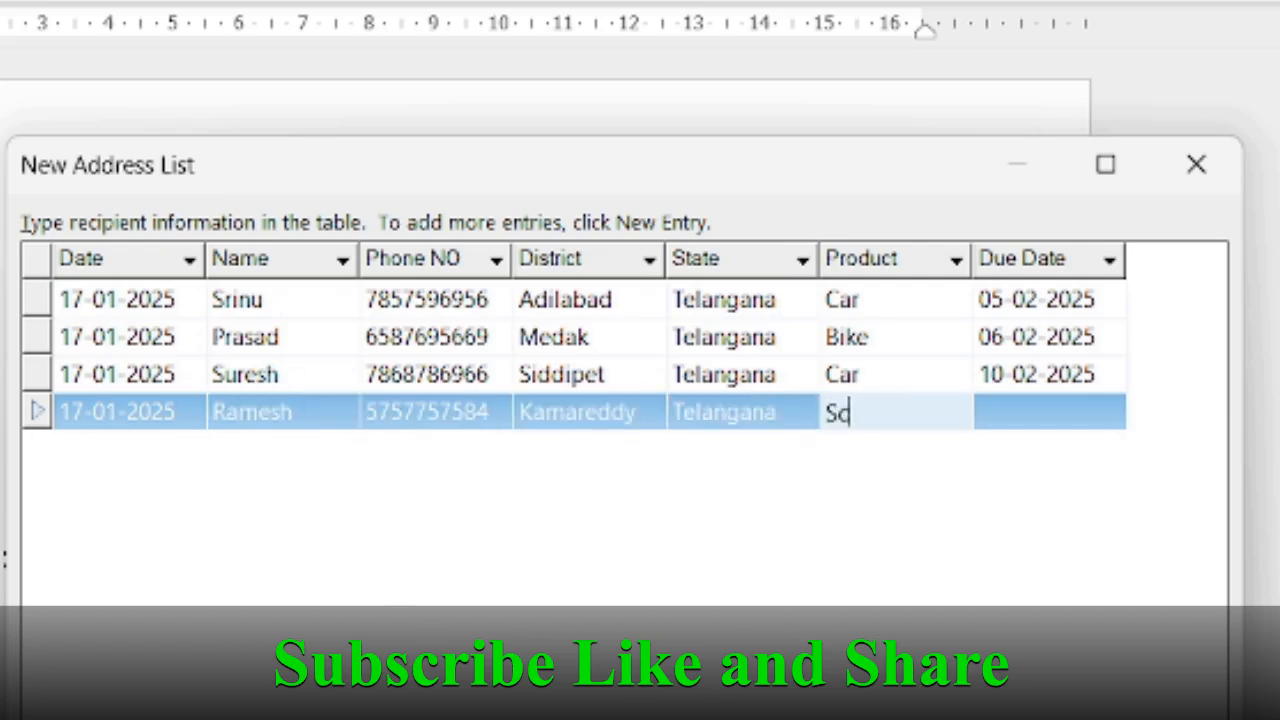
pyautogui.press('Tab')
pyautogui.write('15-02-2025')
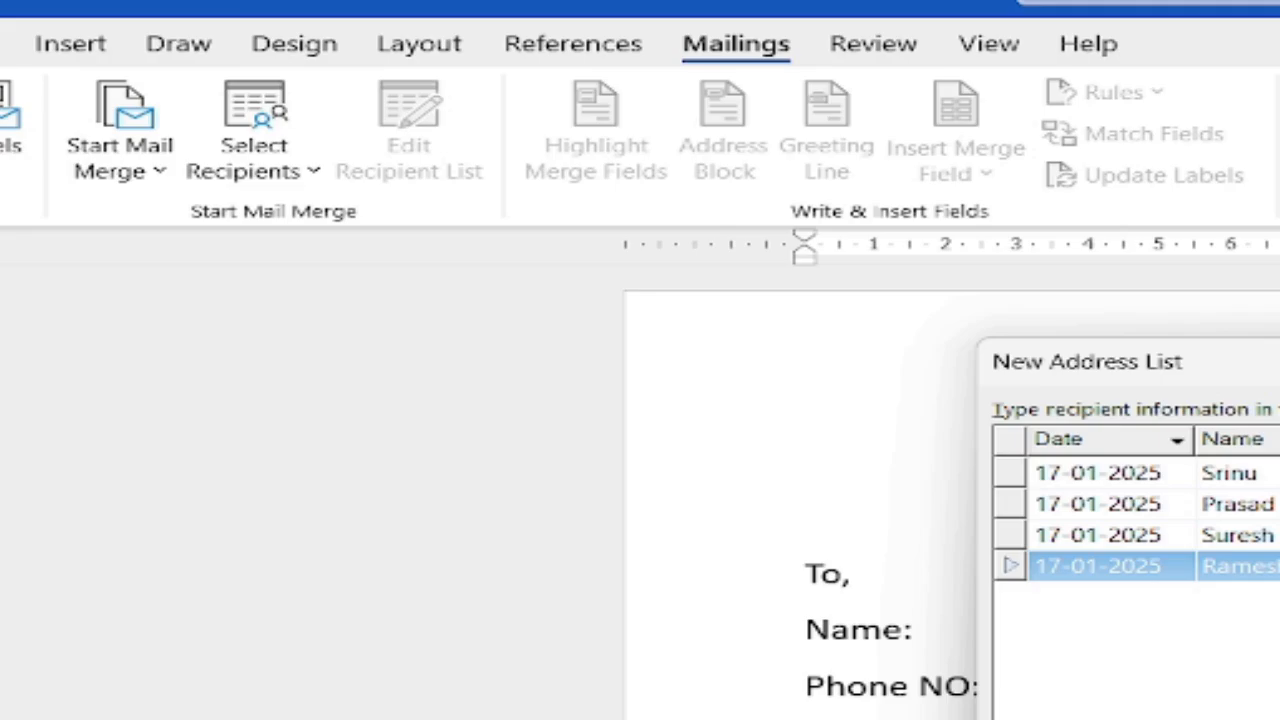
# Close the address list and save it as EMI_Dates in My Data Sources.
pyautogui.click(985, 525)
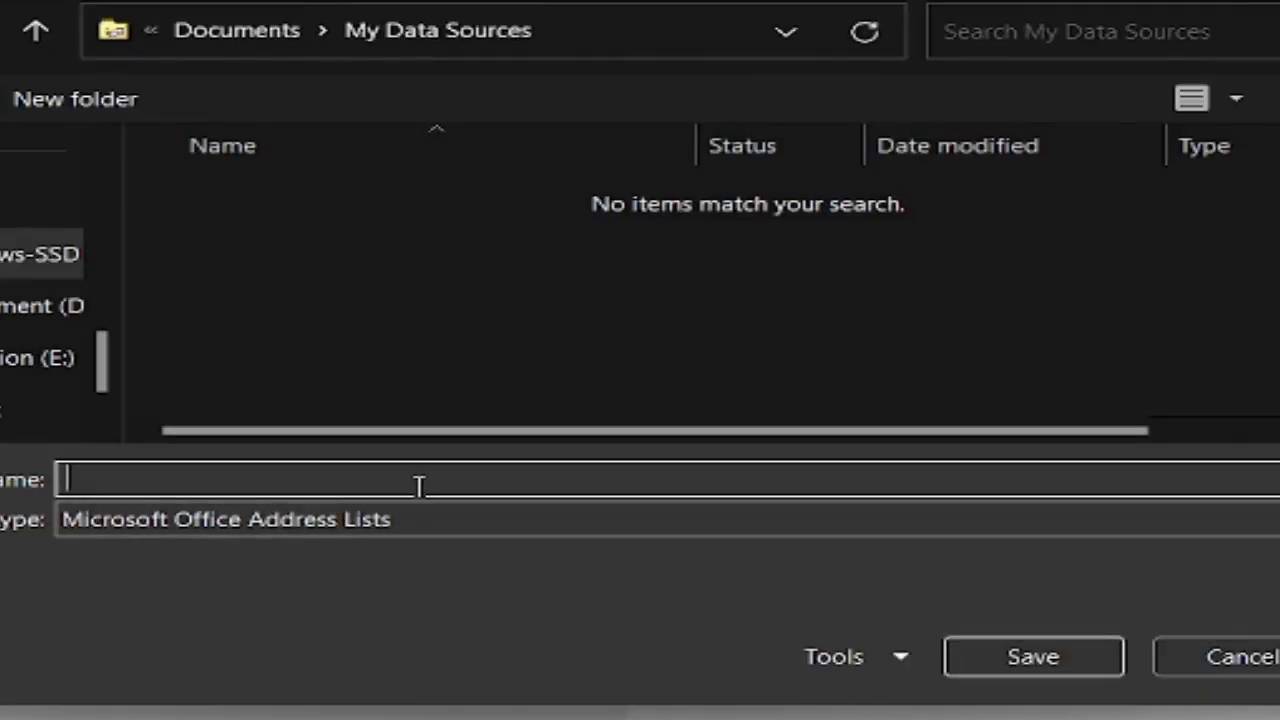
pyautogui.write('EMI_Dates')
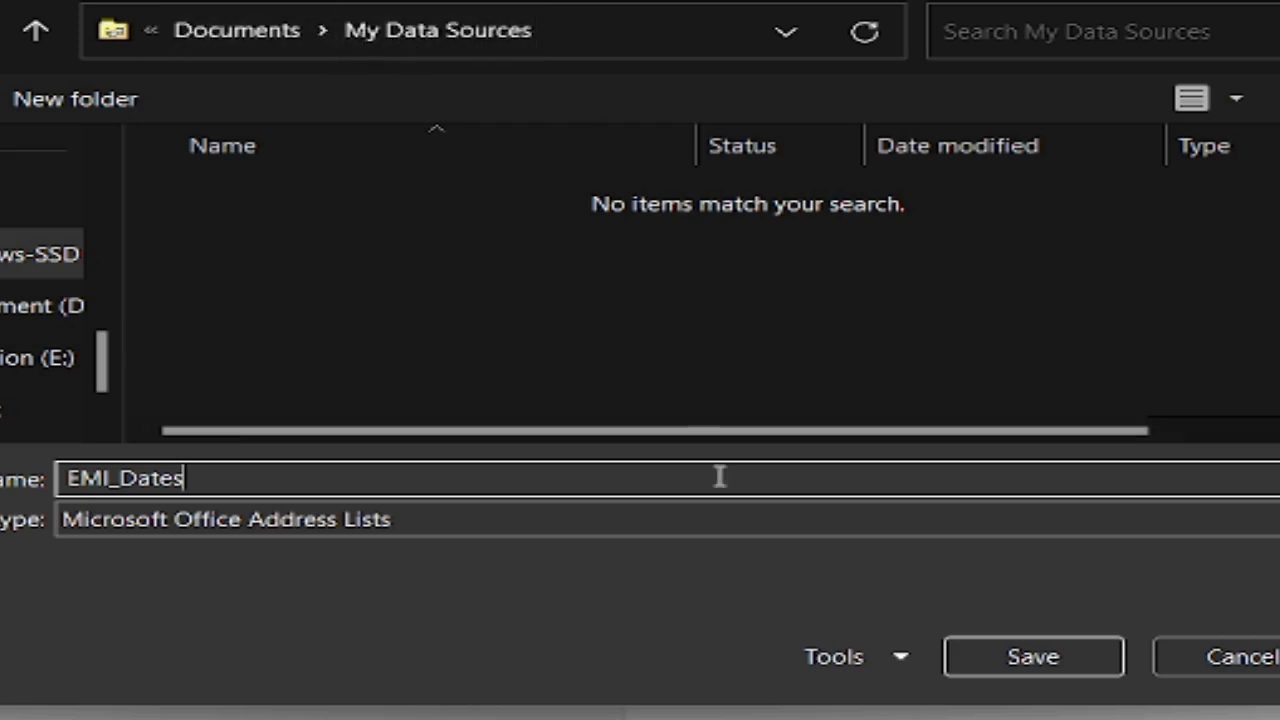
pyautogui.click(1033, 657)
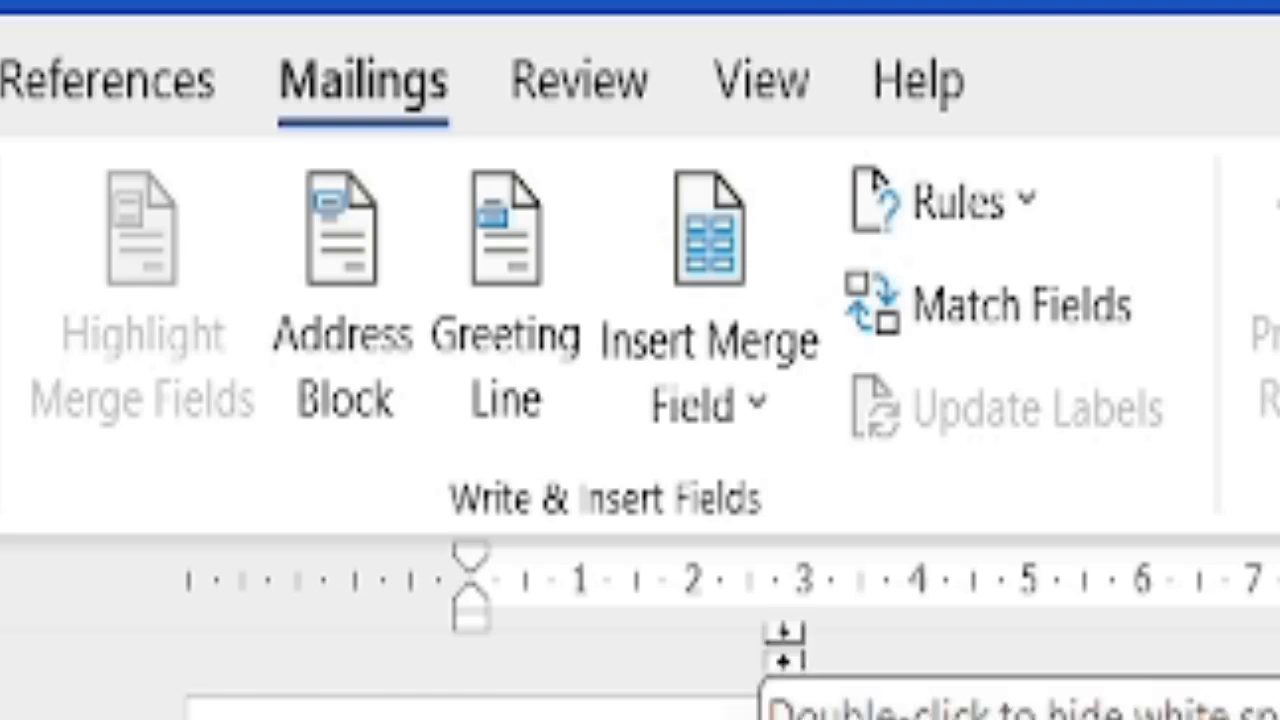
# Insert the Date, Name, Phone_NO and District merge fields after their labels.
pyautogui.click(752, 405)
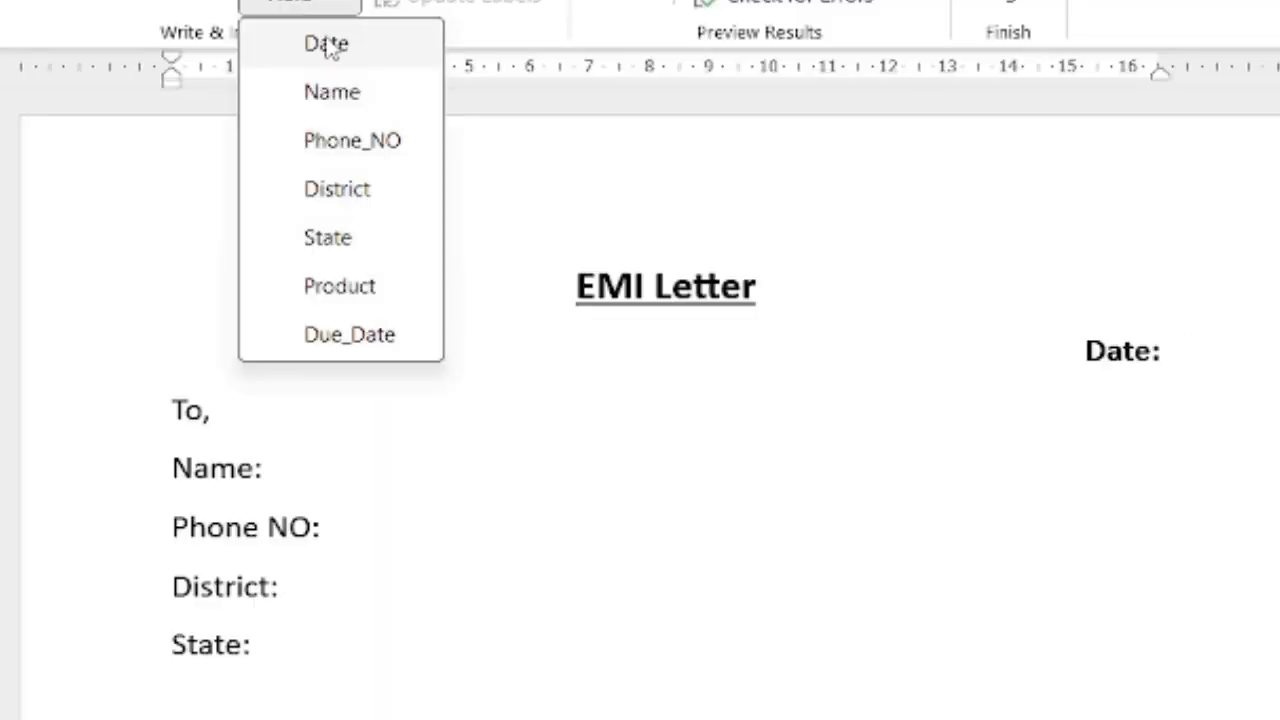
pyautogui.click(326, 44)
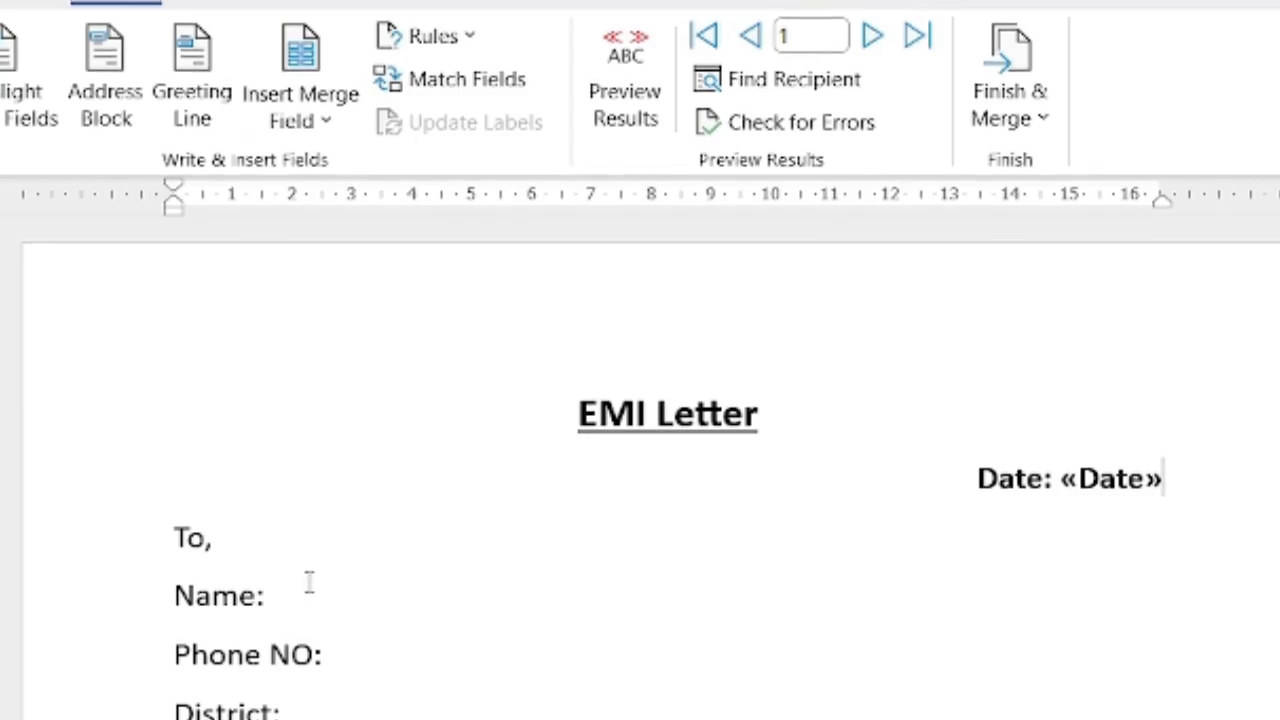
pyautogui.click(303, 470)
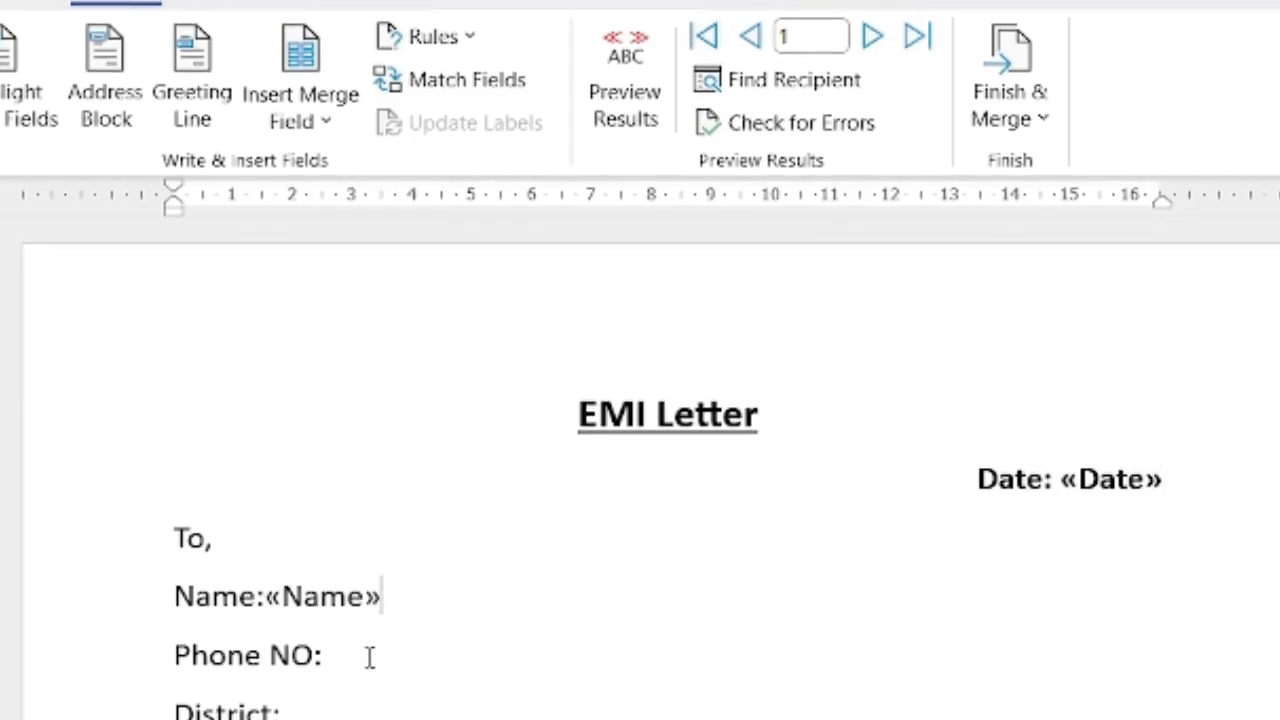
pyautogui.click(369, 656)
pyautogui.click(303, 120)
pyautogui.click(334, 266)
pyautogui.click(315, 713)
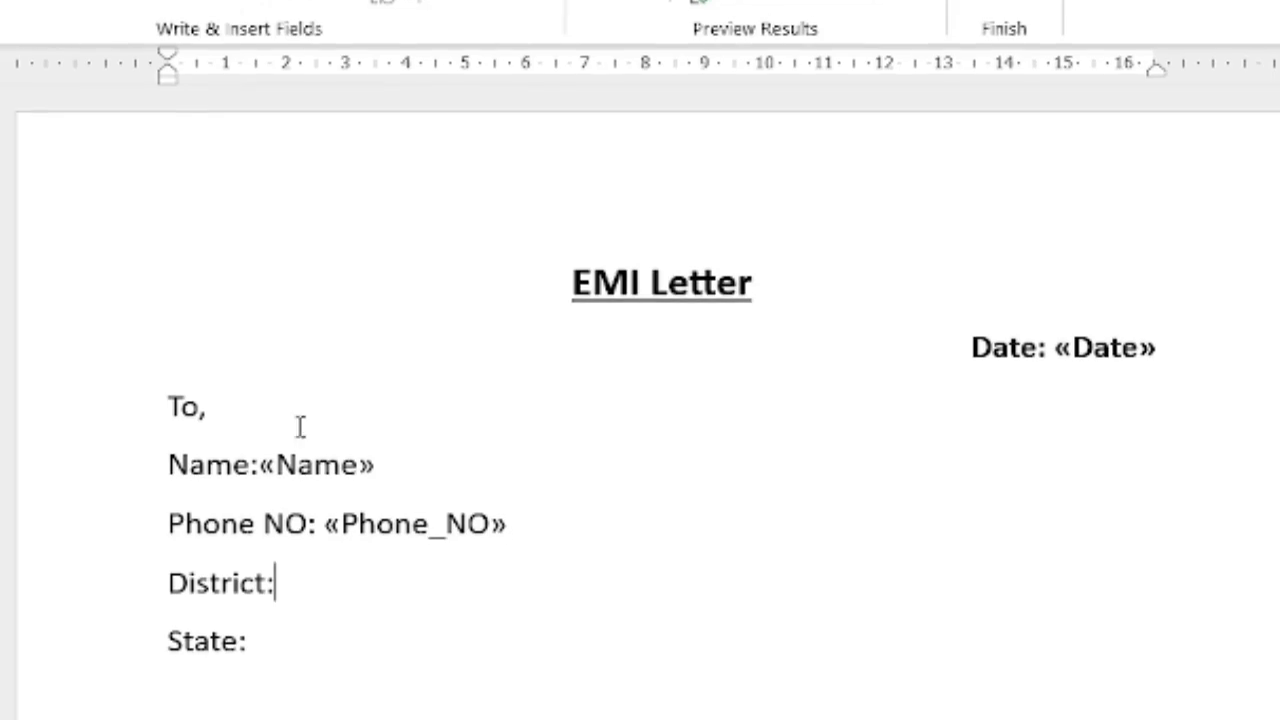
pyautogui.click(299, 6)
# Replace the body word Product with the «Product» merge field and select the words Due Date.
pyautogui.click(294, 659)
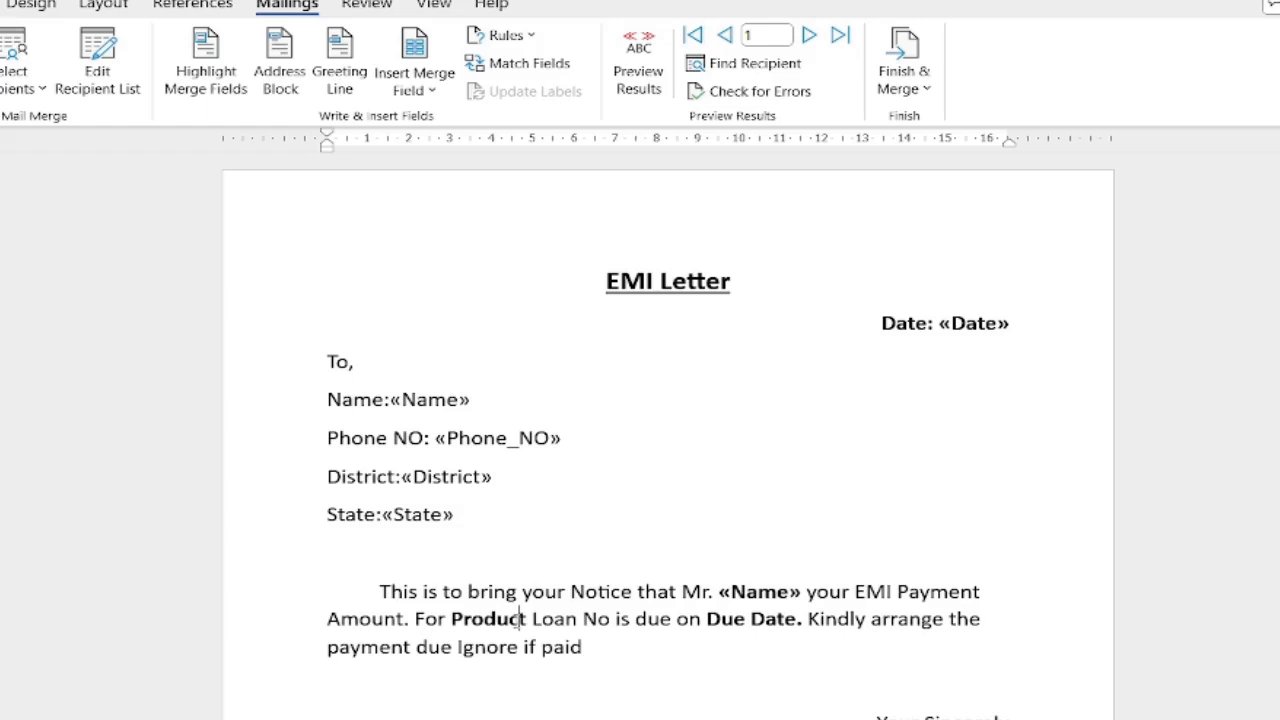
pyautogui.doubleClick(413, 553)
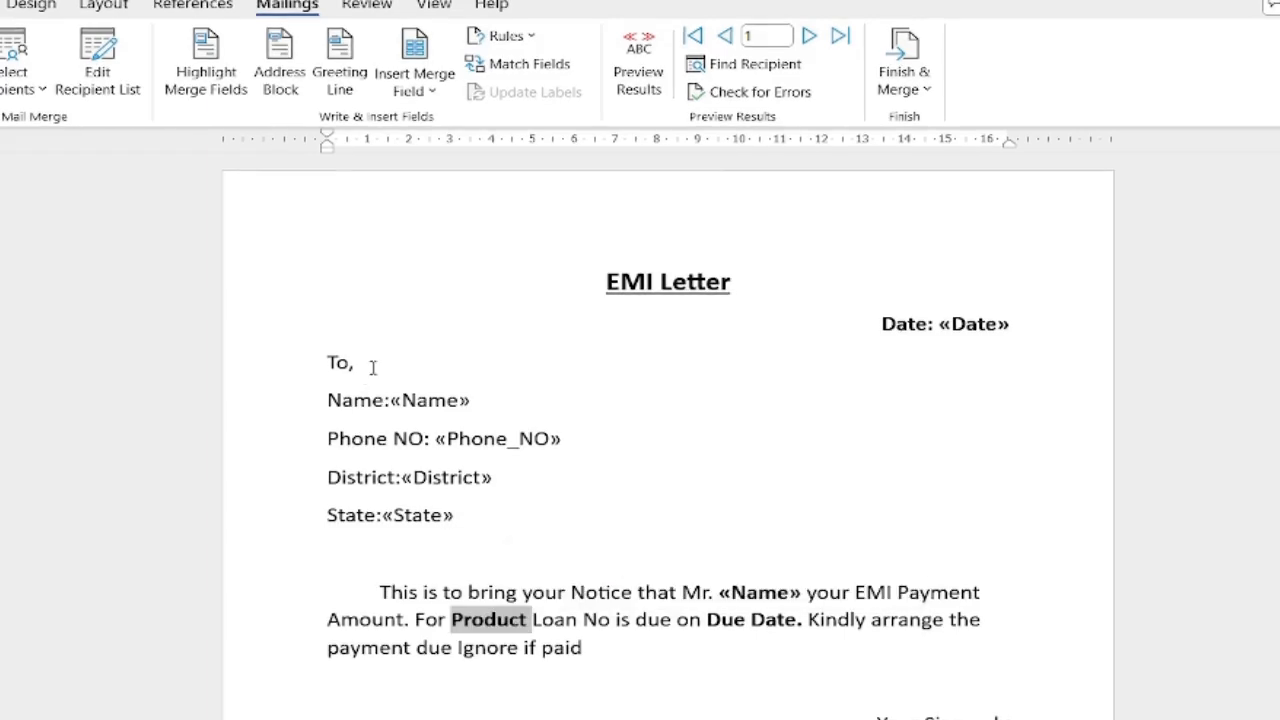
pyautogui.click(434, 94)
pyautogui.click(440, 258)
pyautogui.moveTo(817, 619); pyautogui.dragTo(728, 620)
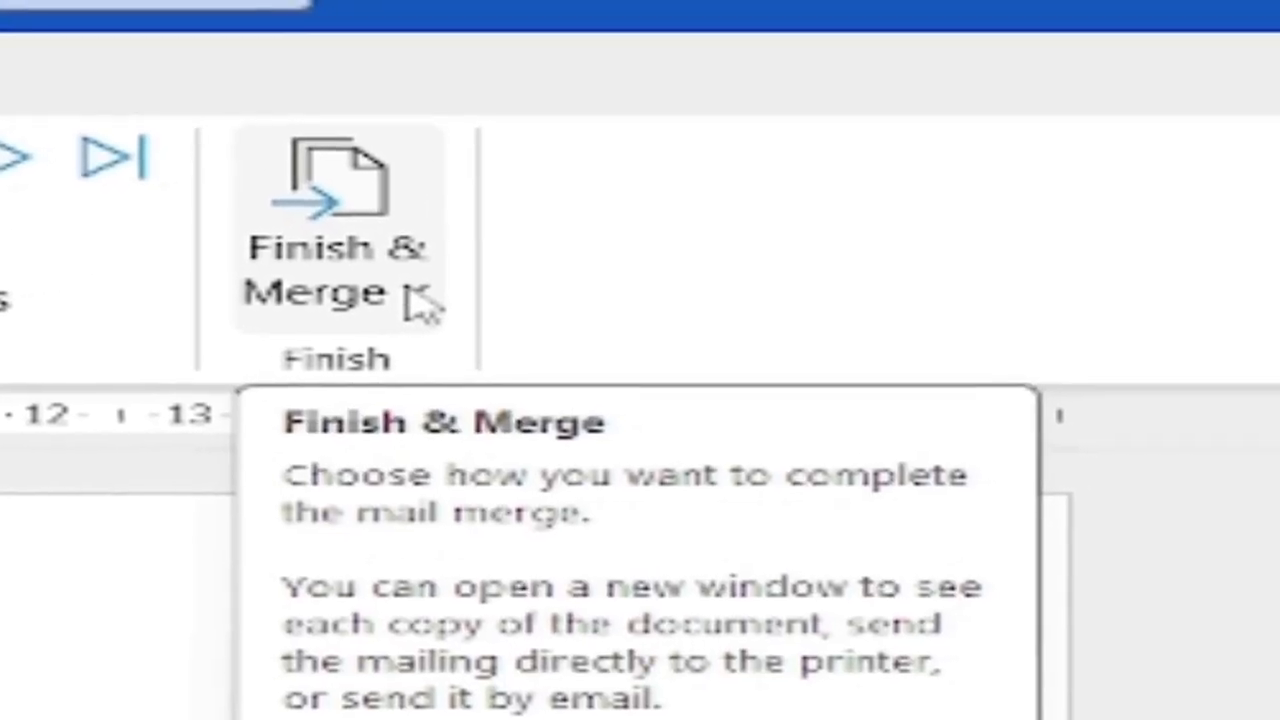
# Finish the merge with Edit Individual Documents, merging all records into a new document.
pyautogui.click(420, 303)
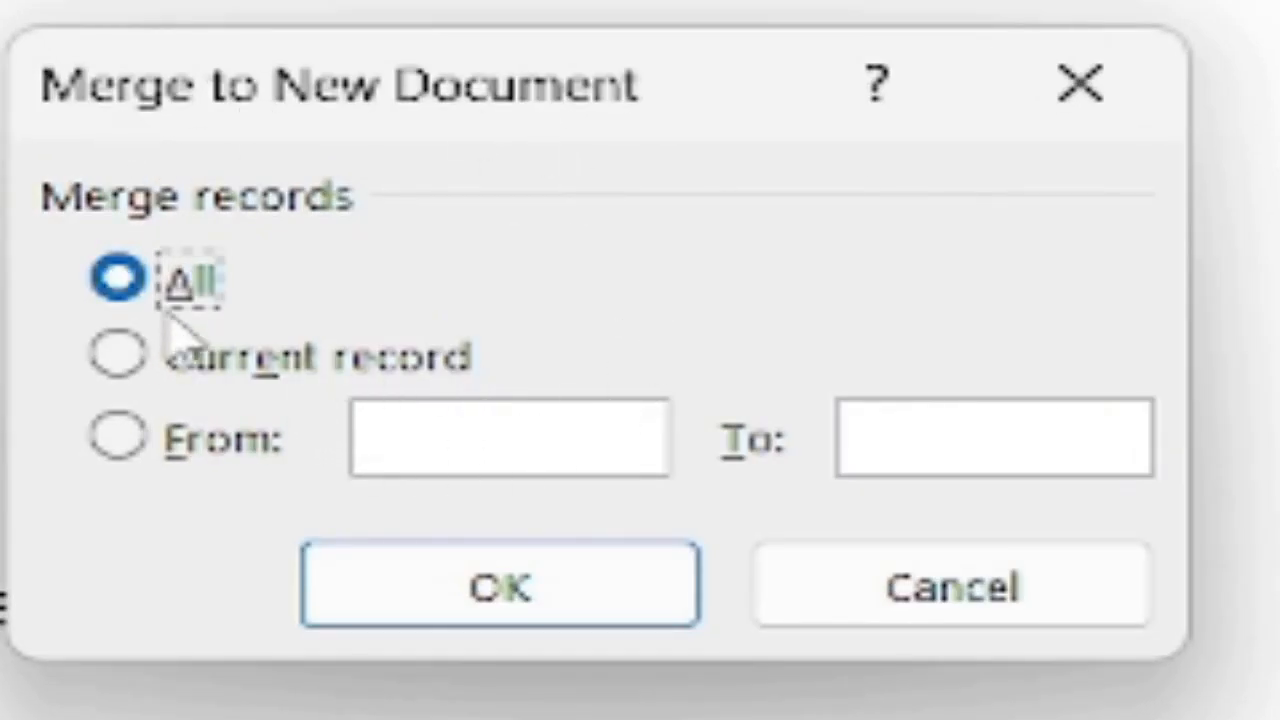
pyautogui.click(330, 552)
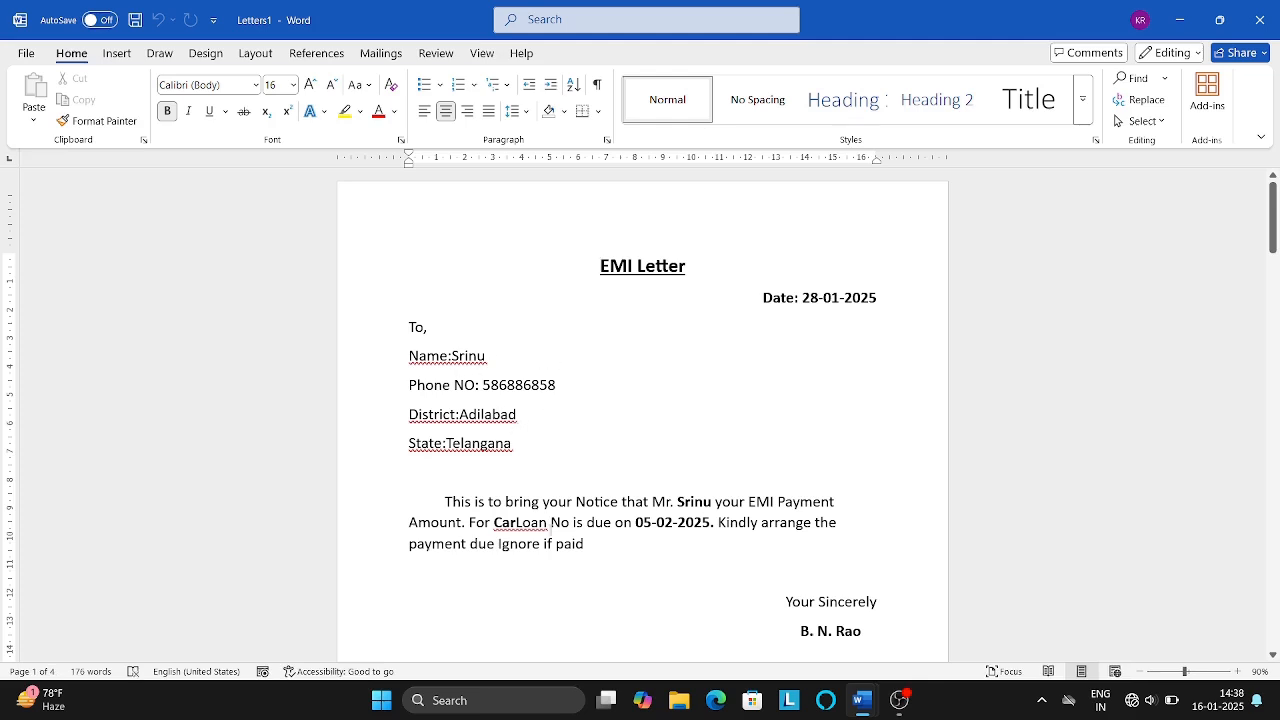
# Insert a space between Car and Loan in the first letter, then scroll the merged letters.
pyautogui.click(516, 522)
pyautogui.moveTo(1273, 178); pyautogui.dragTo(1257, 124)
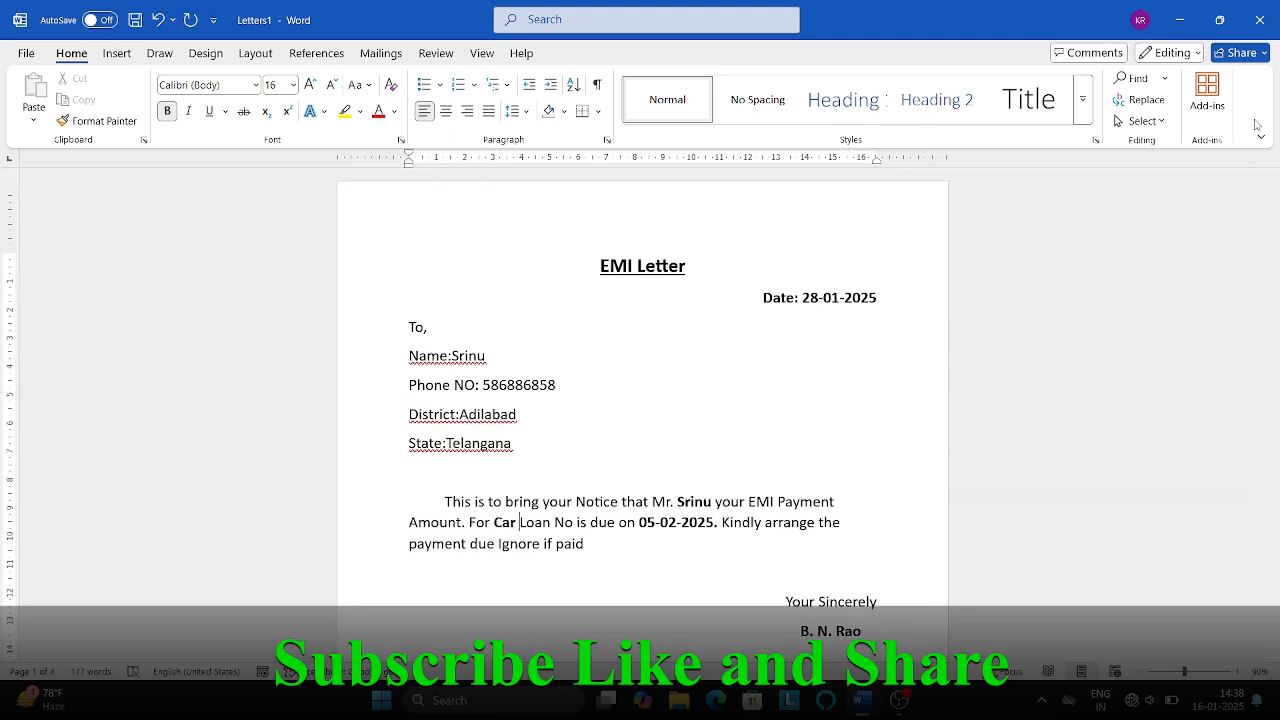